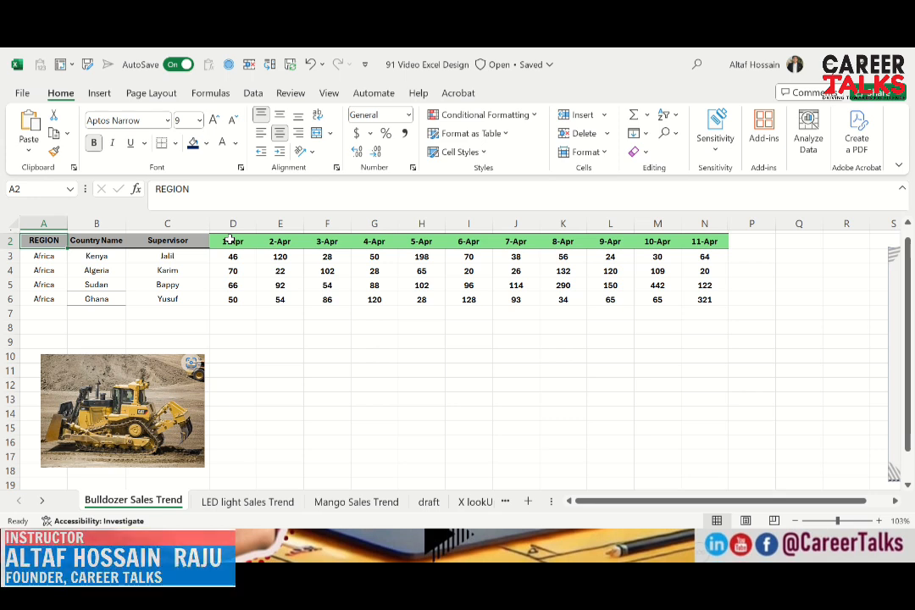
{"action": "key", "text": "Right"}
{"action": "key", "text": "Right"}
{"action": "key", "text": "Right"}
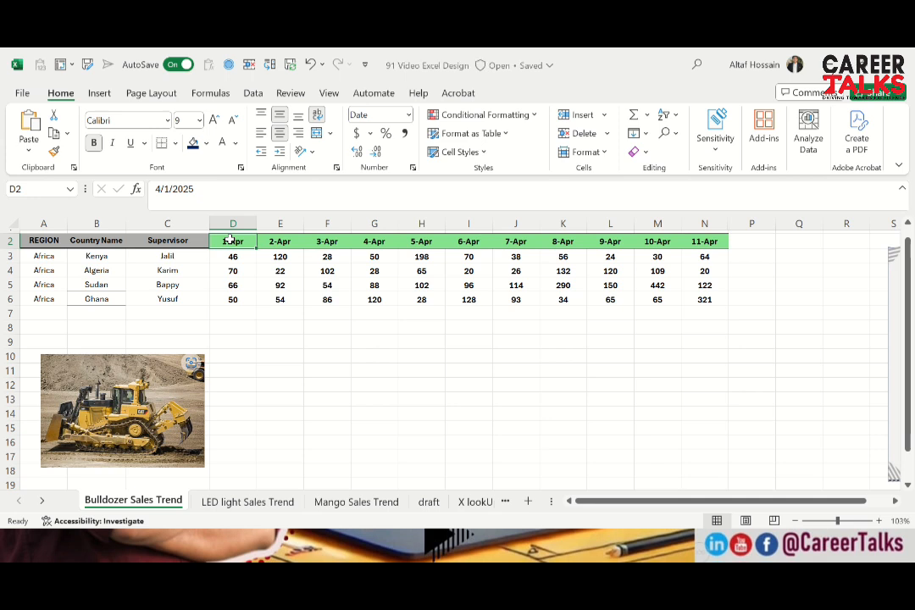
{"action": "key", "text": "Left"}
{"action": "key", "text": "Left"}
{"action": "key", "text": "Left"}
Step: Select the range C2:N6, from the Supervisor header through the last row of 11-Apr sales
{"action": "key", "text": "Right"}
{"action": "key", "text": "Right"}
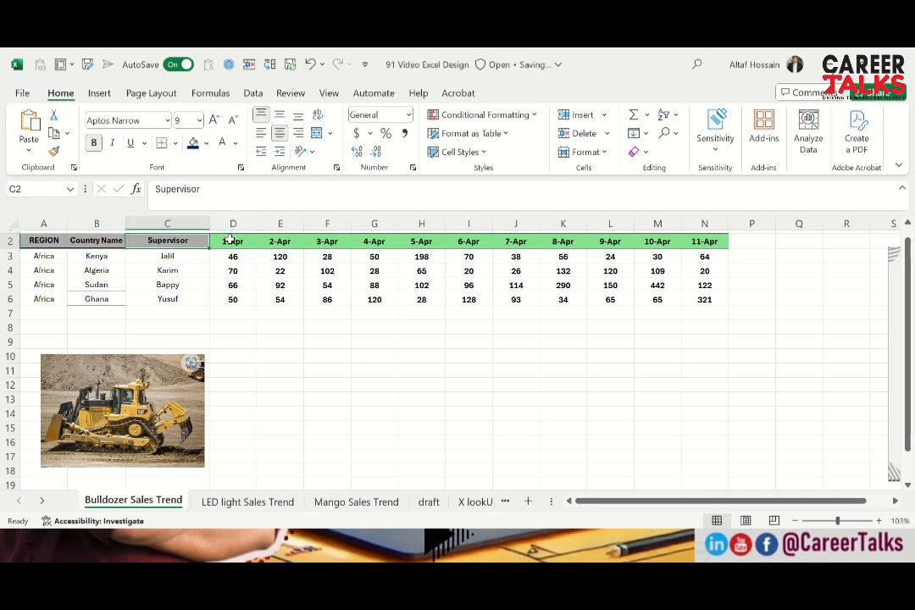
{"action": "key", "text": "Down"}
{"action": "key", "text": "Up"}
{"action": "key", "text": "shift+Right"}
{"action": "key", "text": "shift+Right"}
{"action": "key", "text": "shift+Right"}
{"action": "key", "text": "shift+Right"}
{"action": "key", "text": "shift+Right"}
{"action": "key", "text": "shift+Right"}
{"action": "key", "text": "shift+Right"}
{"action": "key", "text": "shift+Right"}
{"action": "key", "text": "shift+Right"}
{"action": "key", "text": "shift+Right"}
{"action": "key", "text": "shift+Right"}
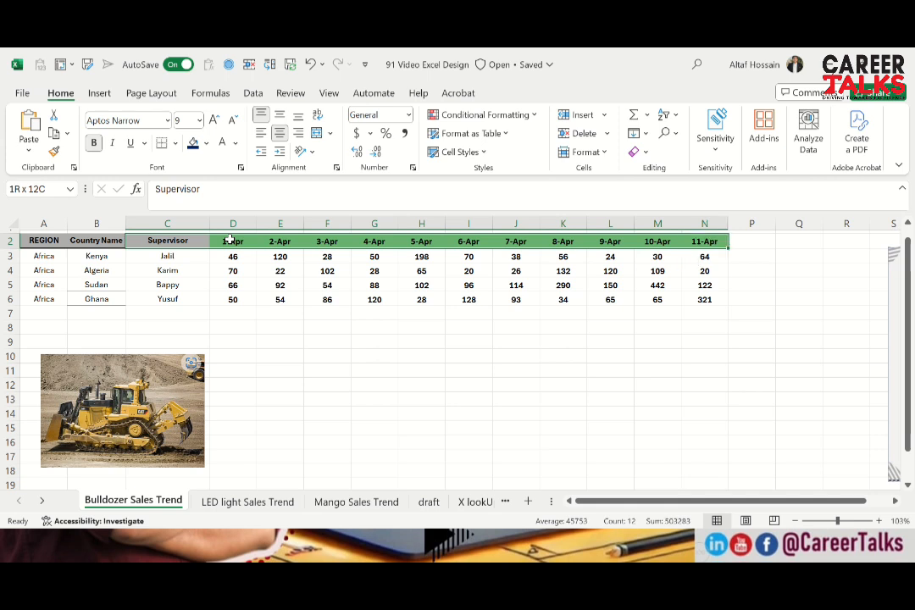
{"action": "key", "text": "shift+Down"}
{"action": "key", "text": "shift+Down"}
{"action": "key", "text": "shift+Down"}
{"action": "key", "text": "shift+Down"}
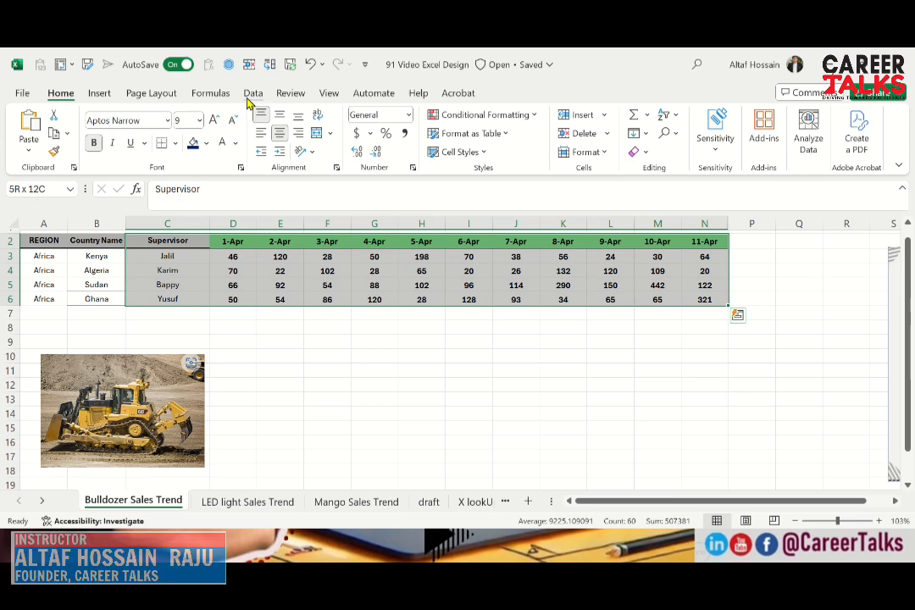
Step: Insert a basic line chart of the selected range, with one line per supervisor and the dates along the horizontal axis
{"action": "left_click", "coordinate": [99, 93]}
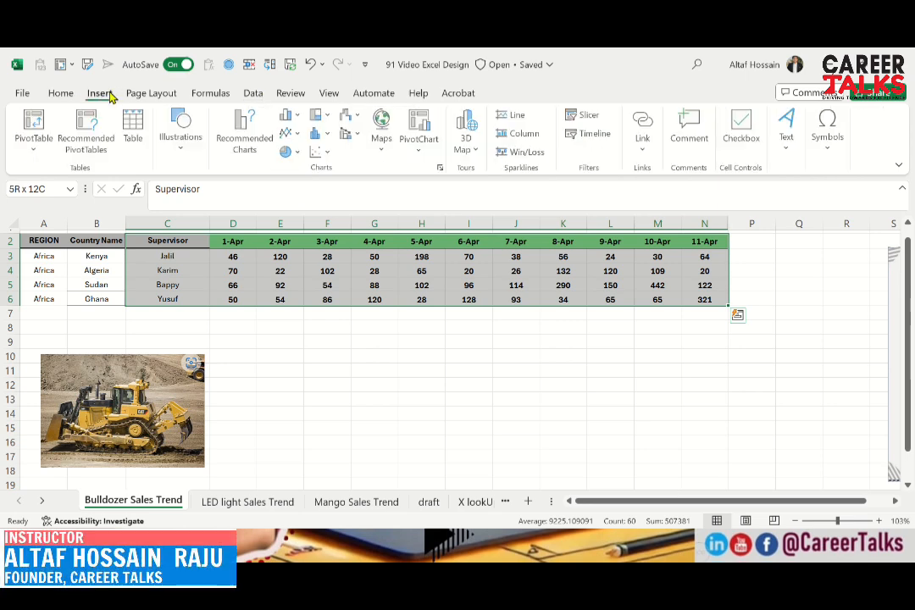
{"action": "left_click", "coordinate": [290, 118]}
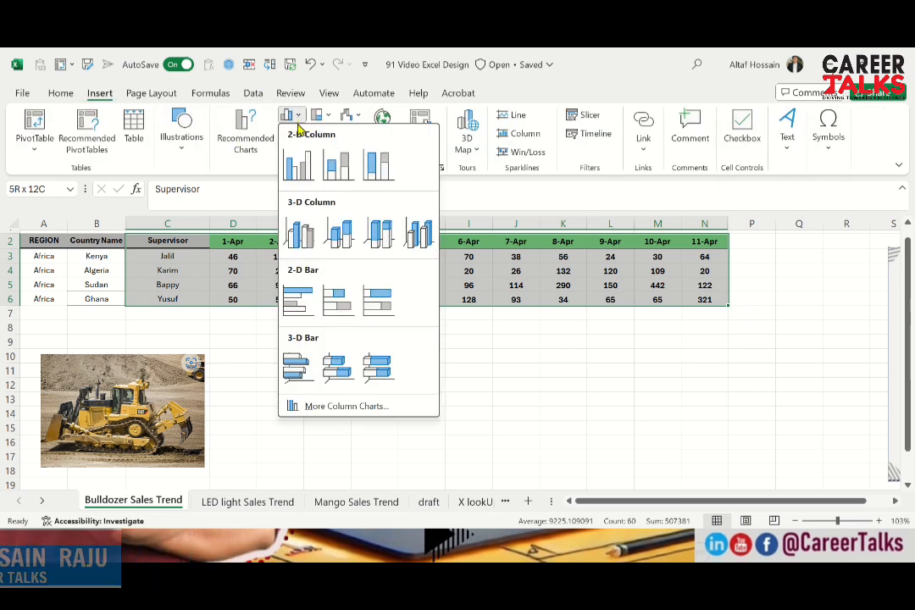
{"action": "left_click", "coordinate": [339, 410]}
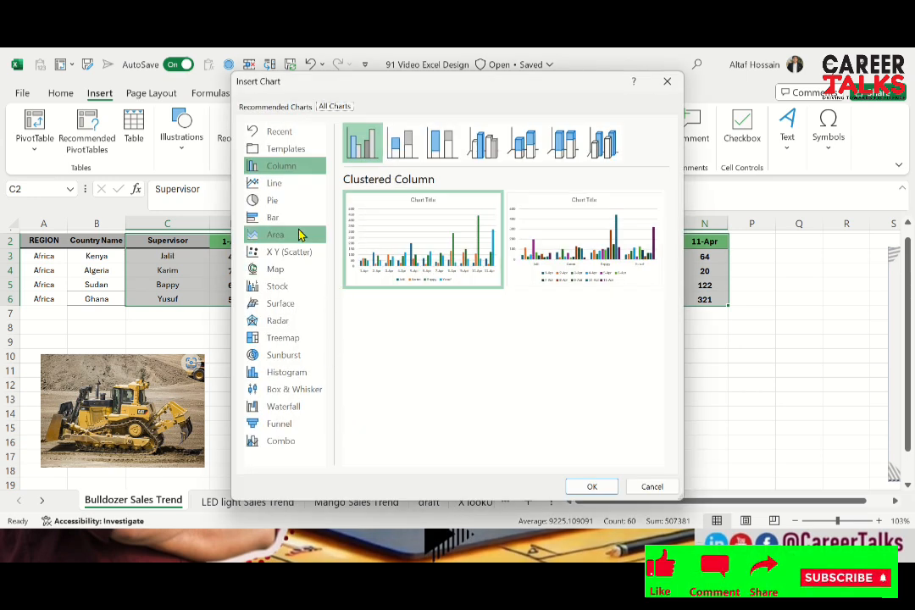
{"action": "left_click", "coordinate": [298, 187]}
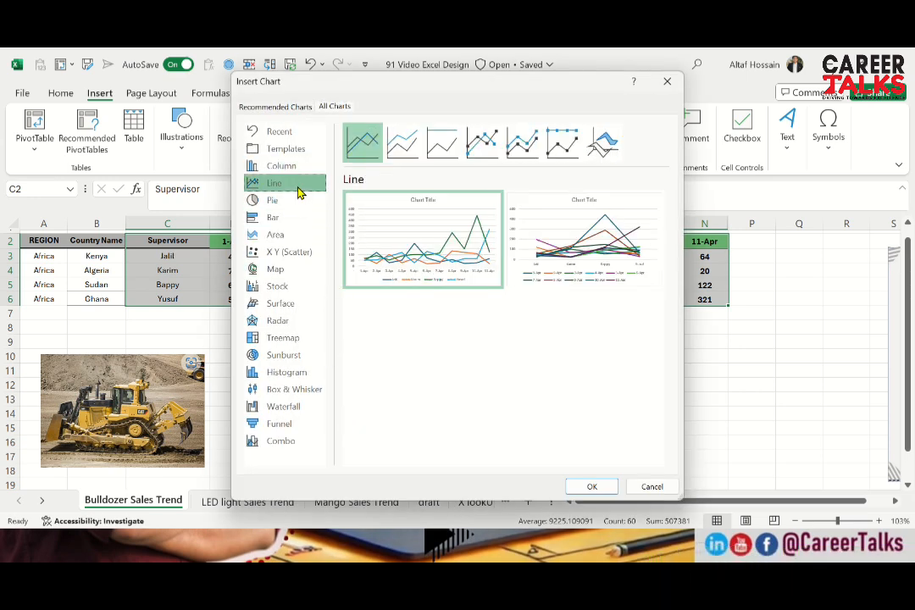
{"action": "left_click", "coordinate": [295, 203]}
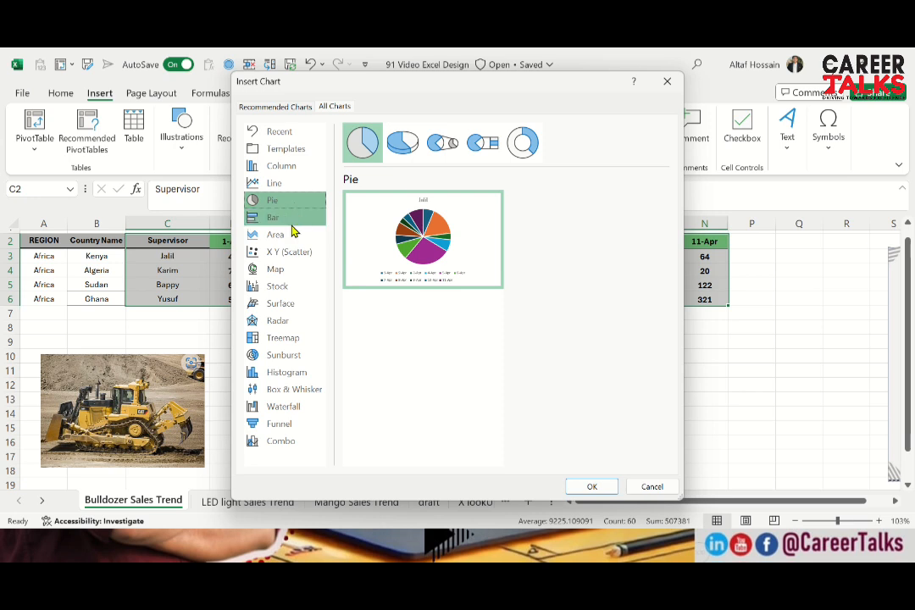
{"action": "left_click", "coordinate": [294, 219]}
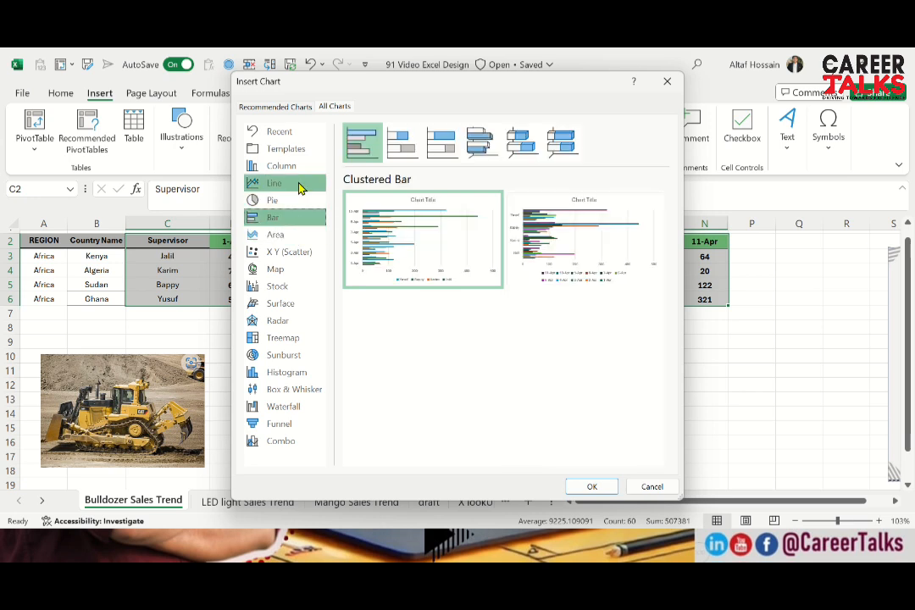
{"action": "left_click", "coordinate": [299, 188]}
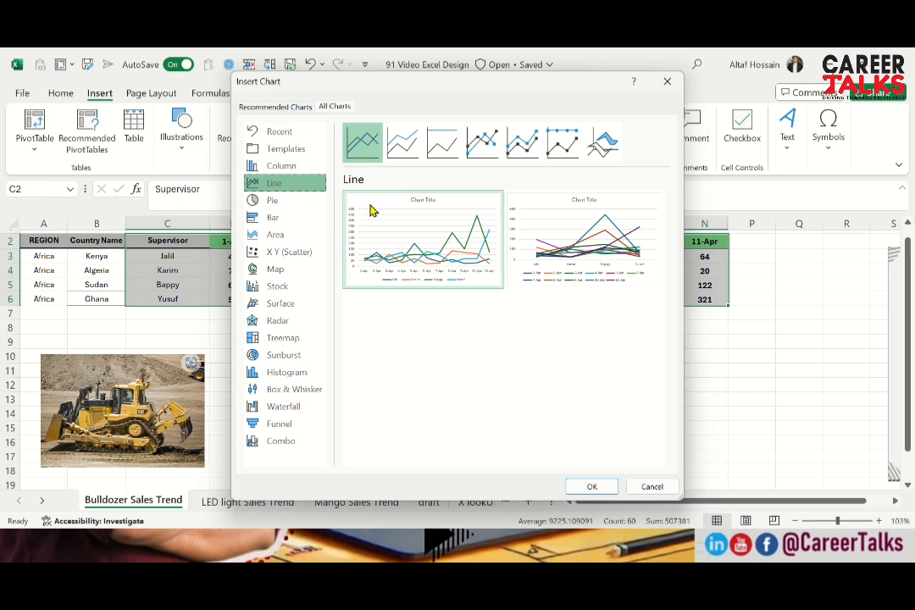
{"action": "left_click", "coordinate": [588, 487]}
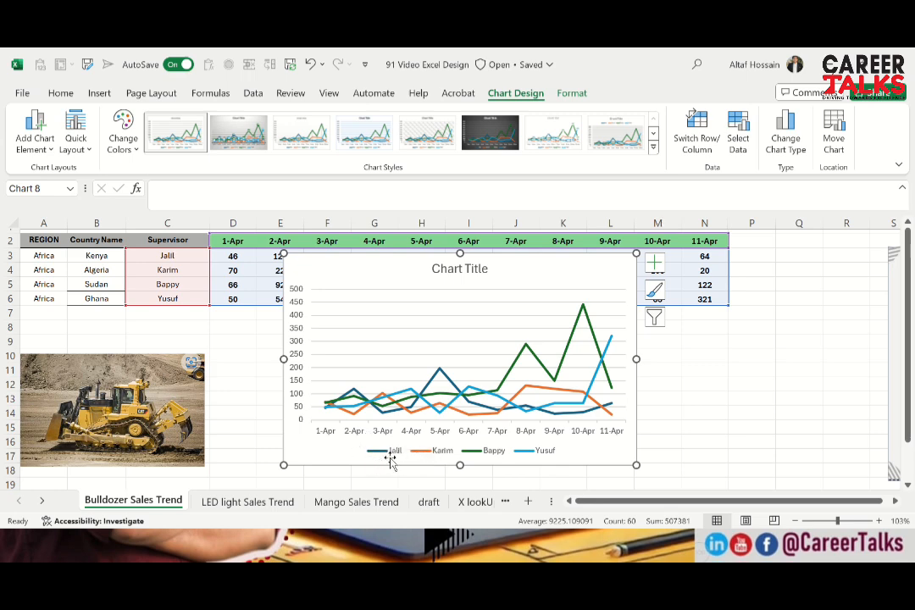
Step: Replace the chart title text with "Country wise Bulldozer Sales Trend"
{"action": "left_click", "coordinate": [461, 267]}
{"action": "left_click", "coordinate": [458, 268]}
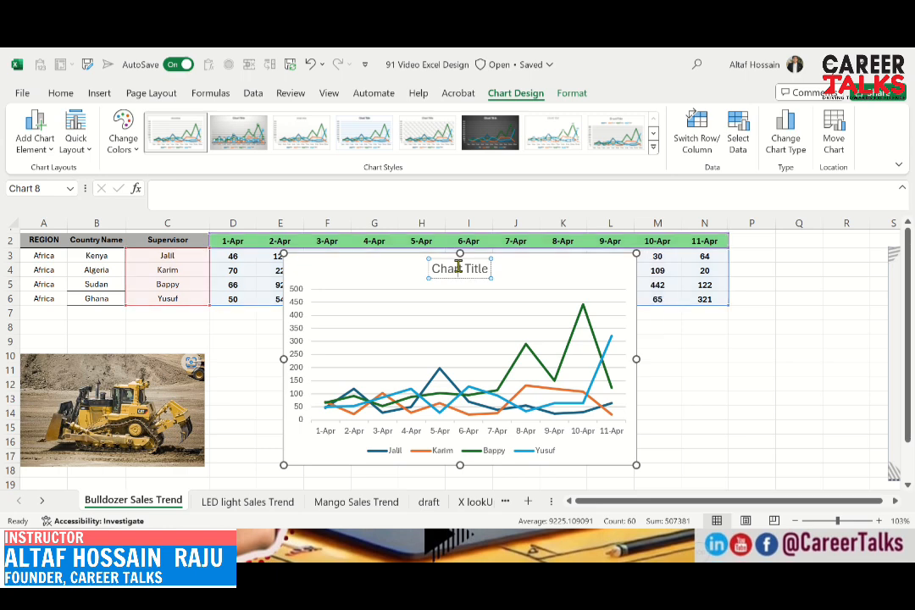
{"action": "triple_click", "coordinate": [460, 268]}
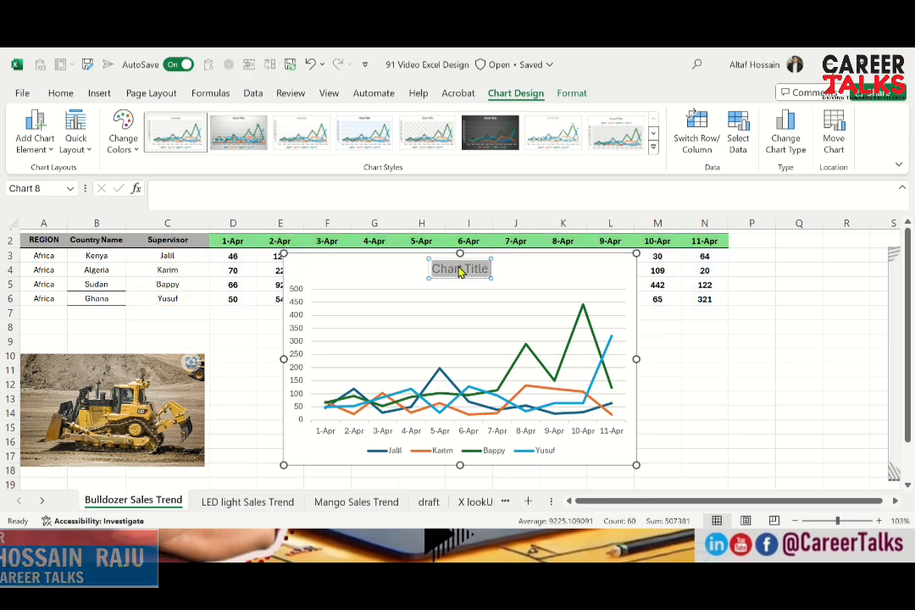
{"action": "key", "text": "BackSpace"}
{"action": "type", "text": "Area"}
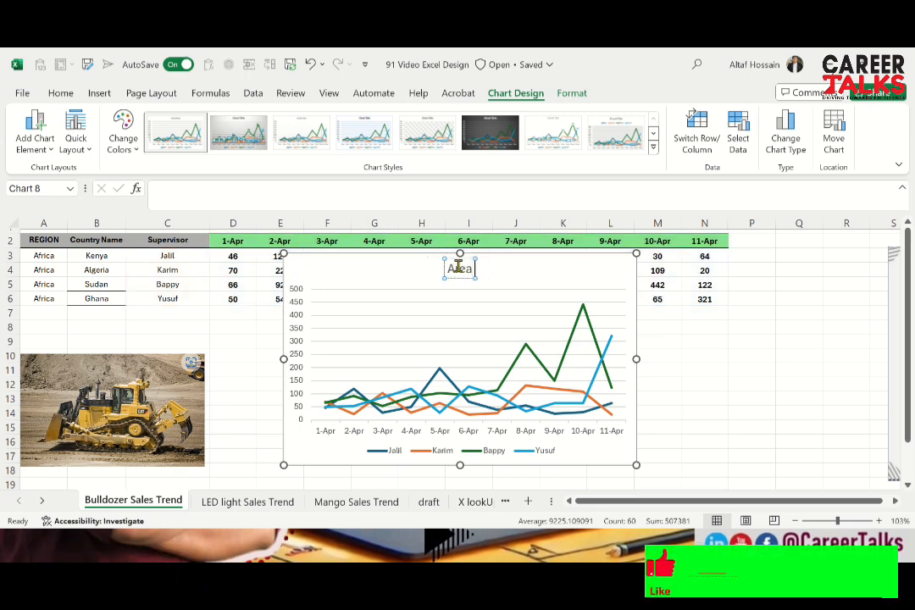
{"action": "key", "text": "BackSpace"}
{"action": "key", "text": "BackSpace"}
{"action": "key", "text": "BackSpace"}
{"action": "key", "text": "BackSpace"}
{"action": "type", "text": "Cou"}
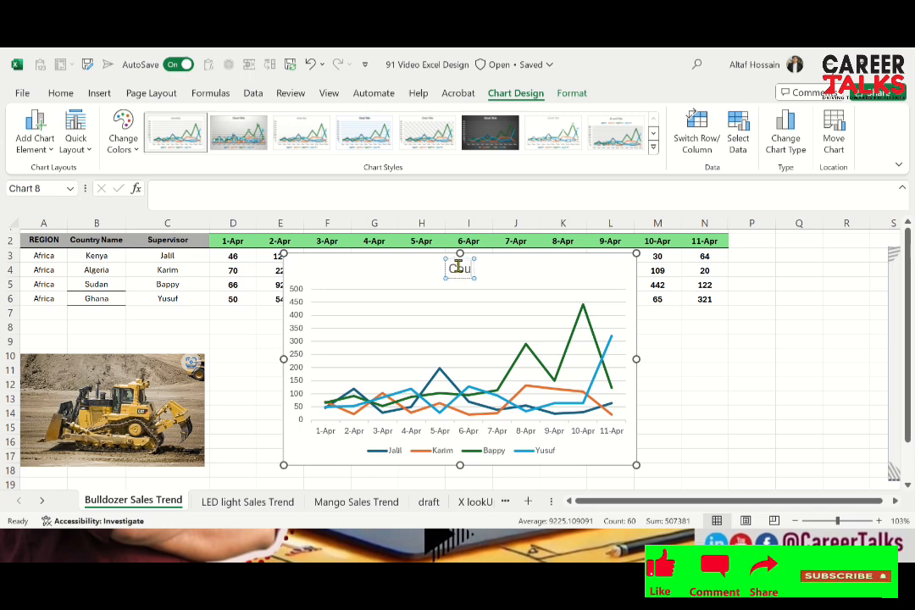
{"action": "type", "text": "nt"}
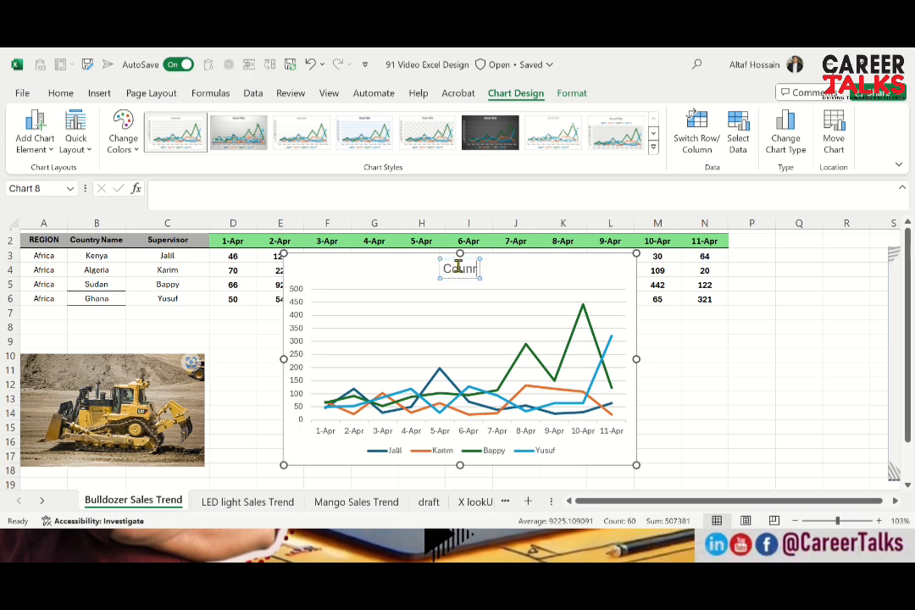
{"action": "type", "text": "ry wise Bull"}
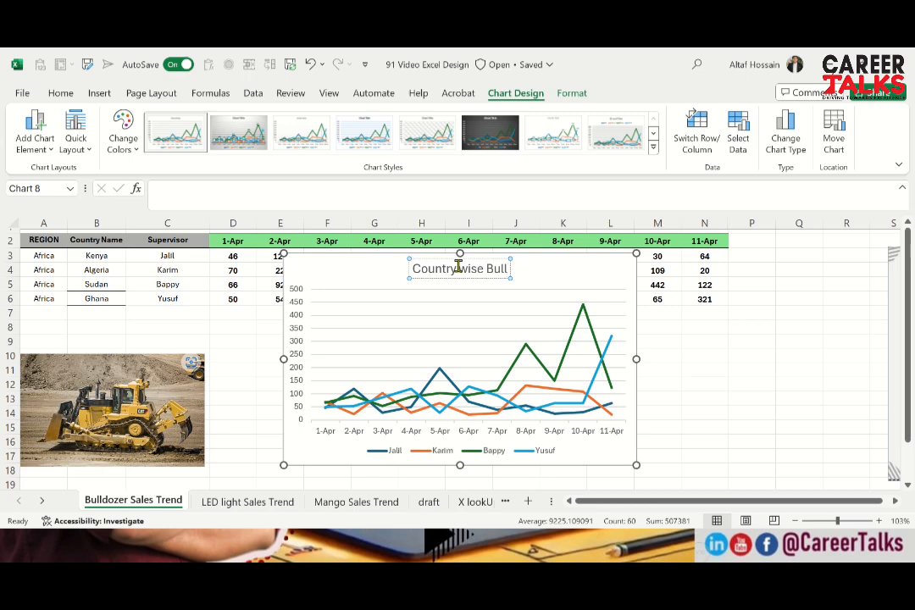
{"action": "type", "text": "dow"}
{"action": "key", "text": "BackSpace"}
{"action": "type", "text": "zer"}
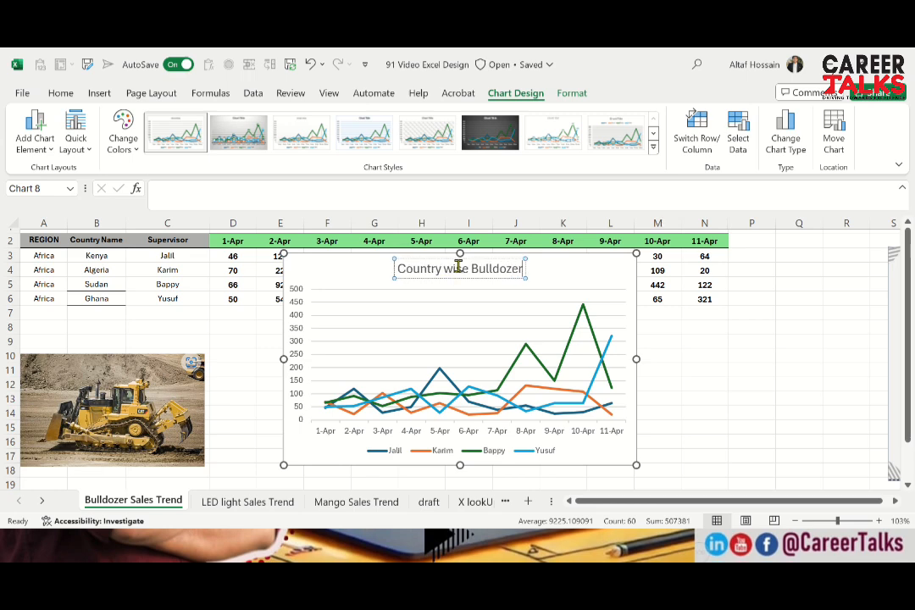
{"action": "type", "text": " Sales"}
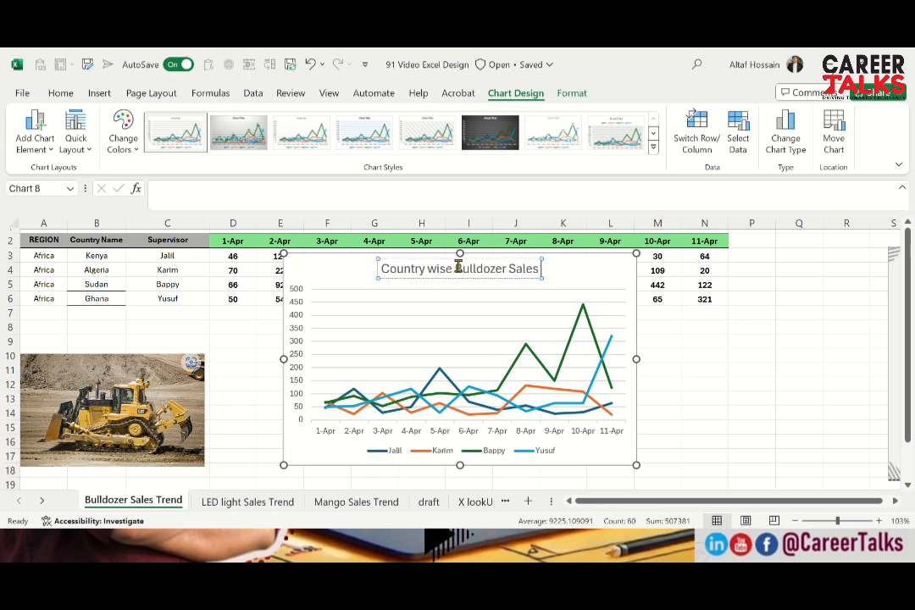
{"action": "type", "text": " Trend"}
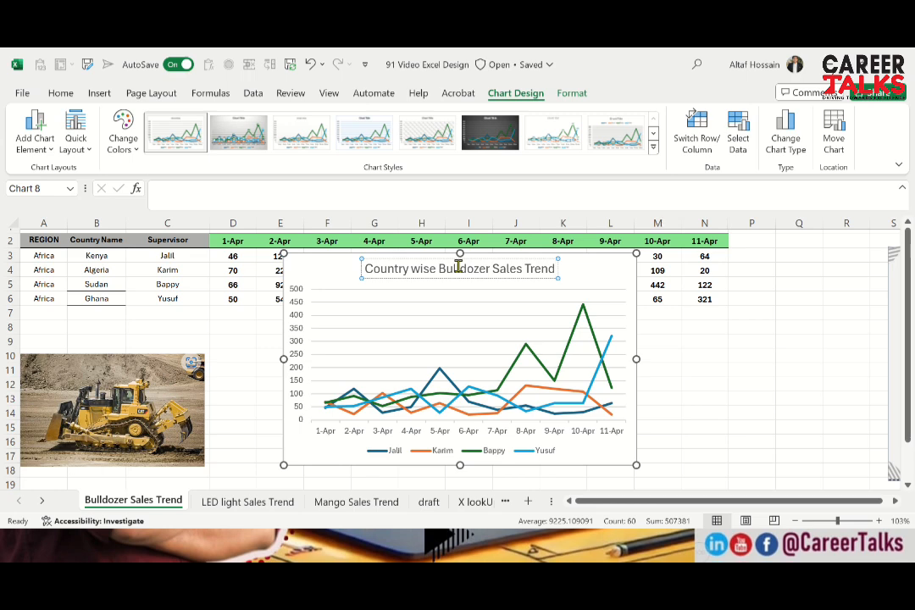
Step: Set the text fill of the chart title to black
{"action": "left_click", "coordinate": [574, 93]}
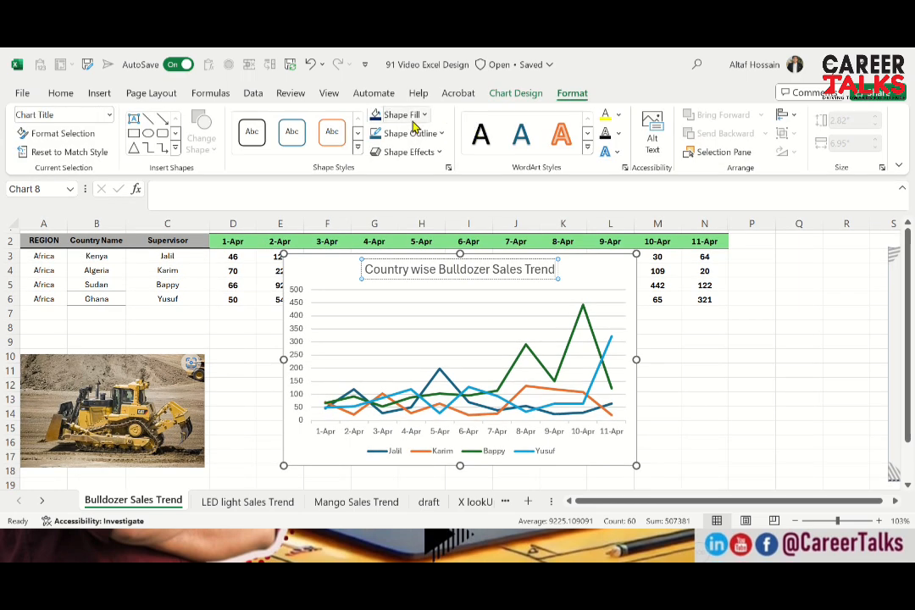
{"action": "left_click", "coordinate": [618, 115]}
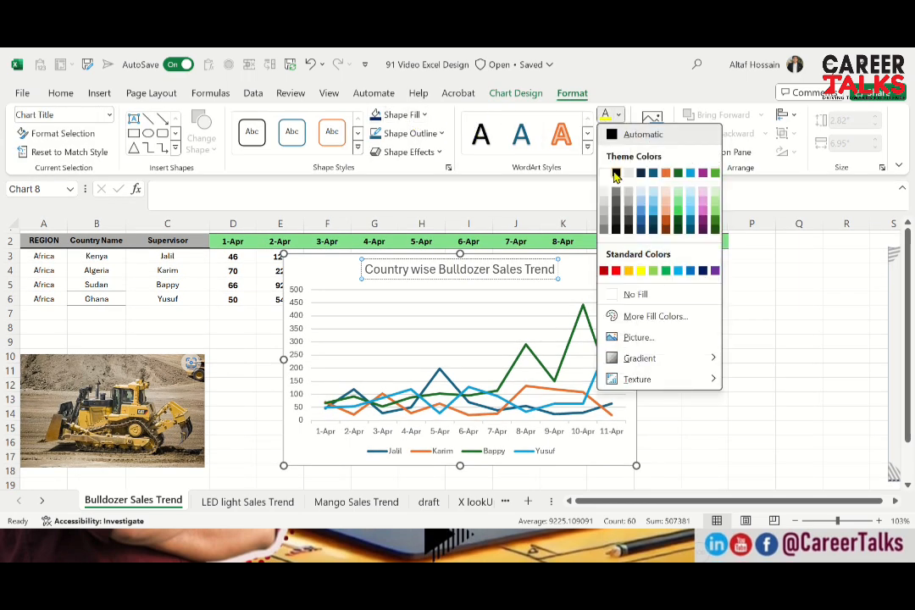
{"action": "left_click", "coordinate": [616, 172]}
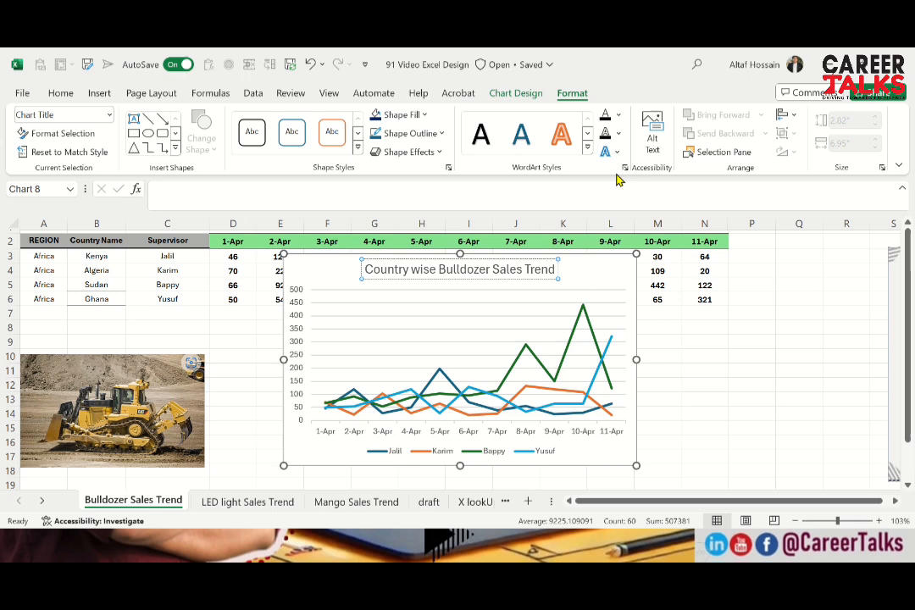
{"action": "left_click", "coordinate": [579, 262]}
{"action": "left_click", "coordinate": [549, 269]}
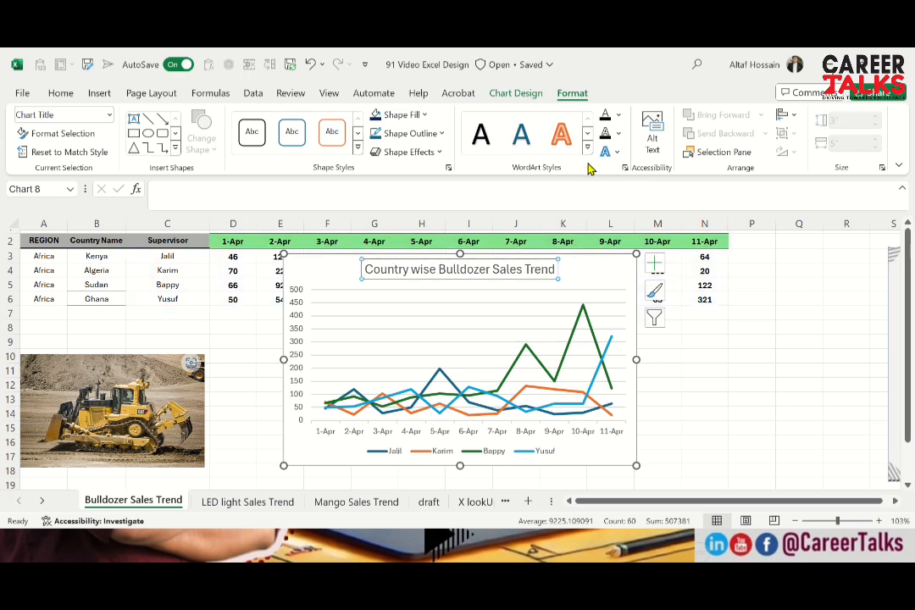
Step: Give the chart title box a standard dark blue shape fill and set its text fill to white
{"action": "left_click", "coordinate": [426, 115]}
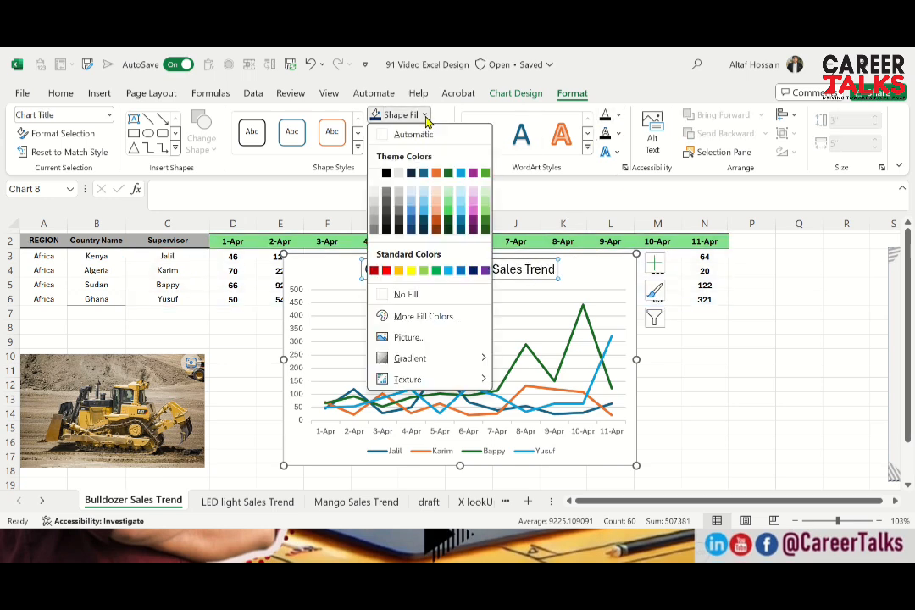
{"action": "left_click", "coordinate": [473, 271]}
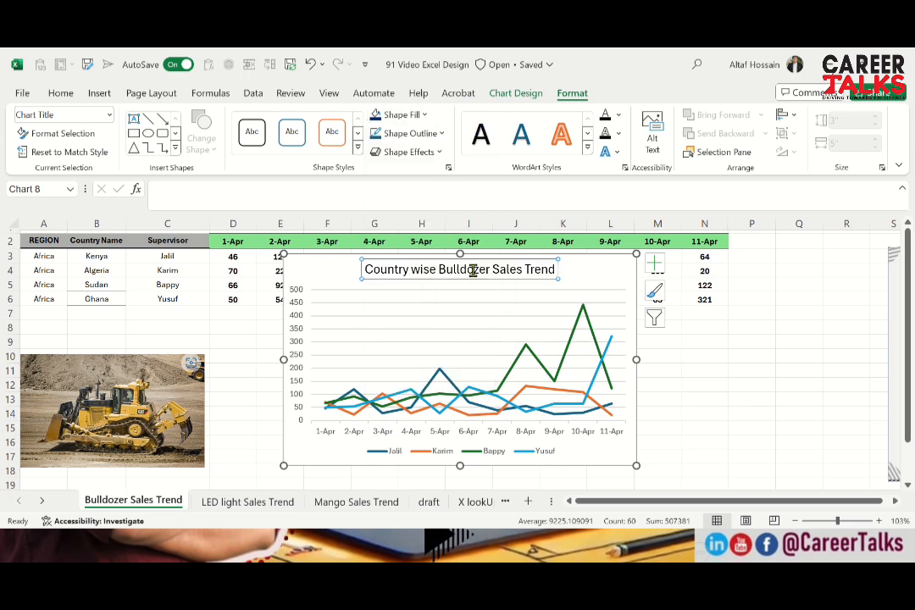
{"action": "left_click", "coordinate": [619, 116]}
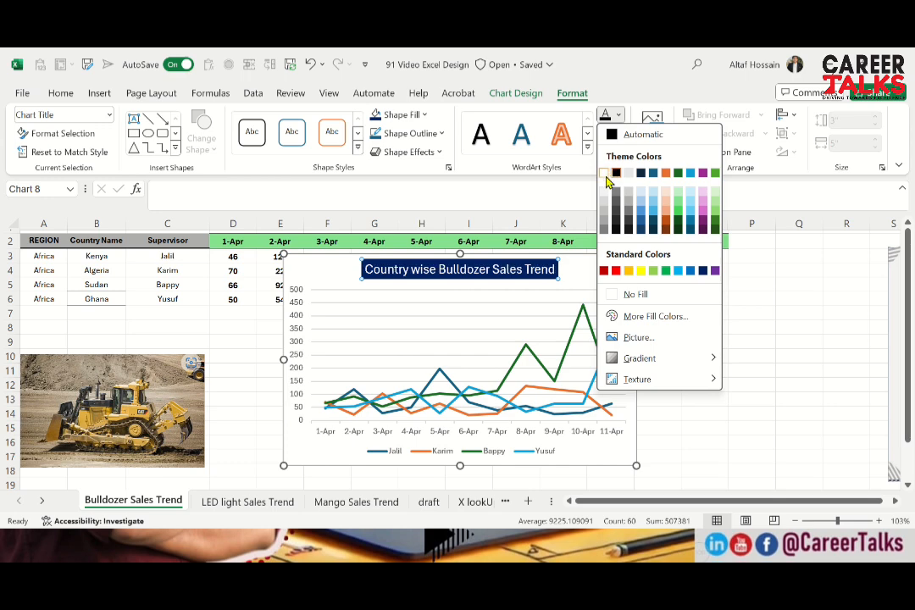
{"action": "left_click", "coordinate": [604, 174]}
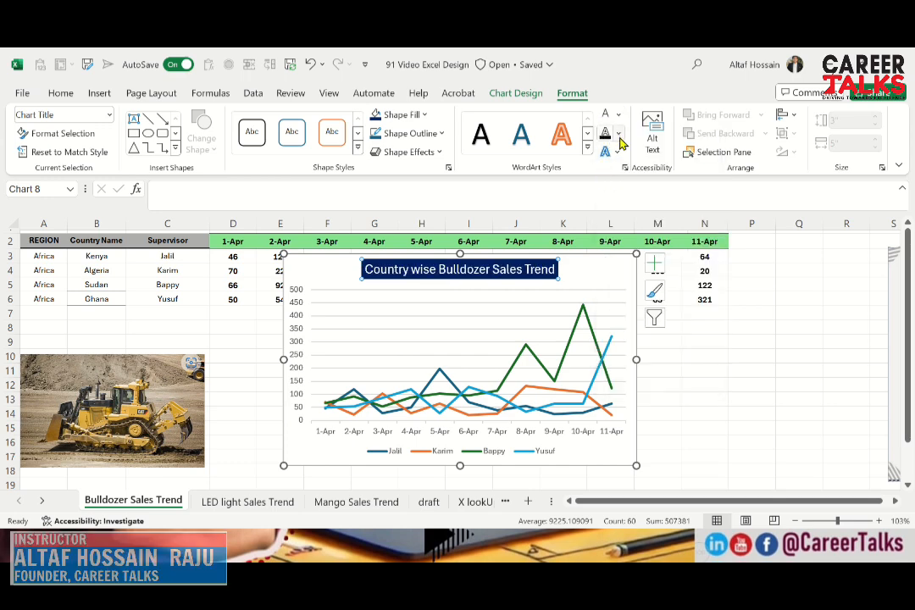
Step: Add a white text outline to the chart title and deselect the chart
{"action": "left_click", "coordinate": [618, 150]}
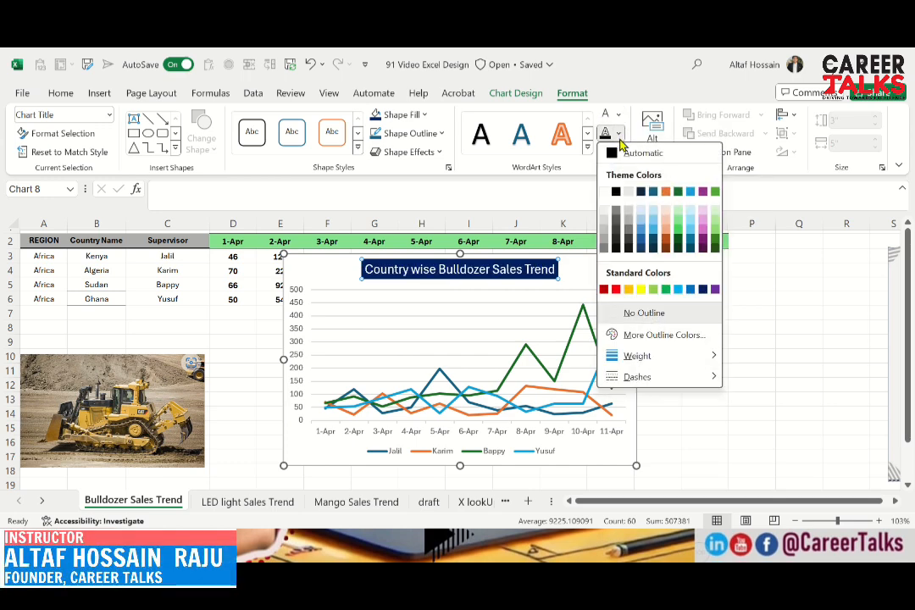
{"action": "left_click", "coordinate": [608, 194]}
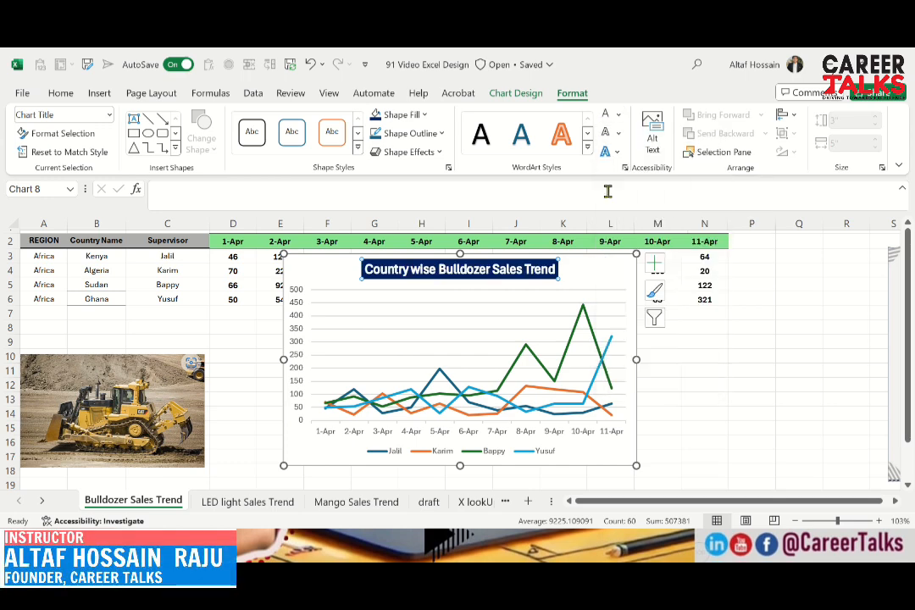
{"action": "left_click", "coordinate": [752, 354]}
Step: Set the text fill of the word "Bulldozer" in the chart title to standard yellow
{"action": "left_click", "coordinate": [441, 269]}
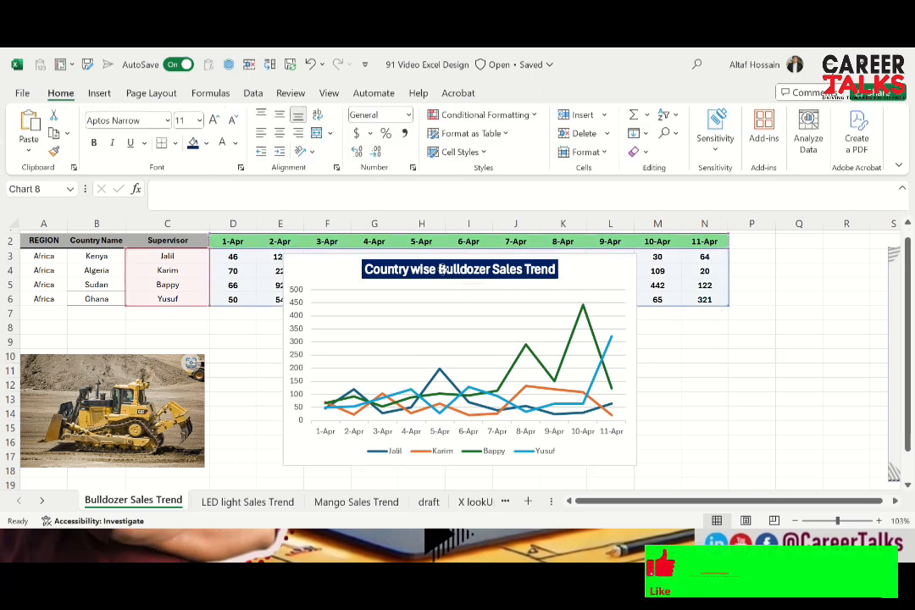
{"action": "left_click", "coordinate": [441, 269]}
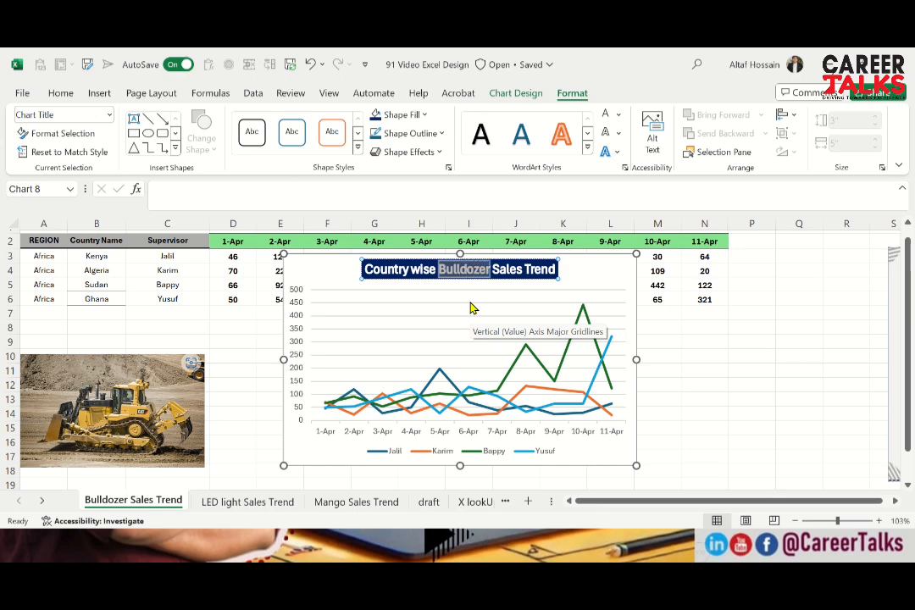
{"action": "left_click", "coordinate": [619, 116]}
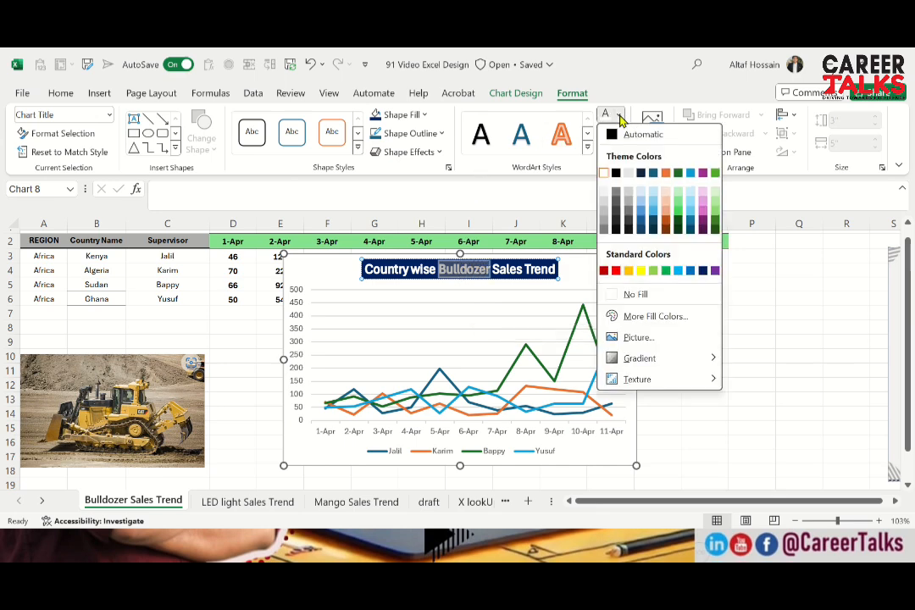
{"action": "left_click", "coordinate": [641, 271]}
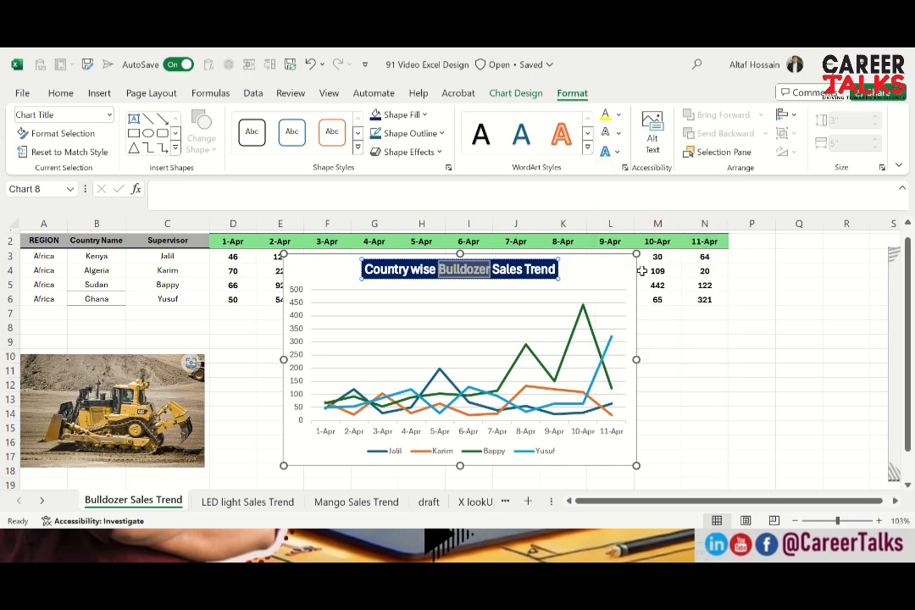
Step: Give the word "Bulldozer" in the chart title a standard yellow text outline and deselect the chart
{"action": "left_click", "coordinate": [693, 338]}
{"action": "double_click", "coordinate": [442, 270]}
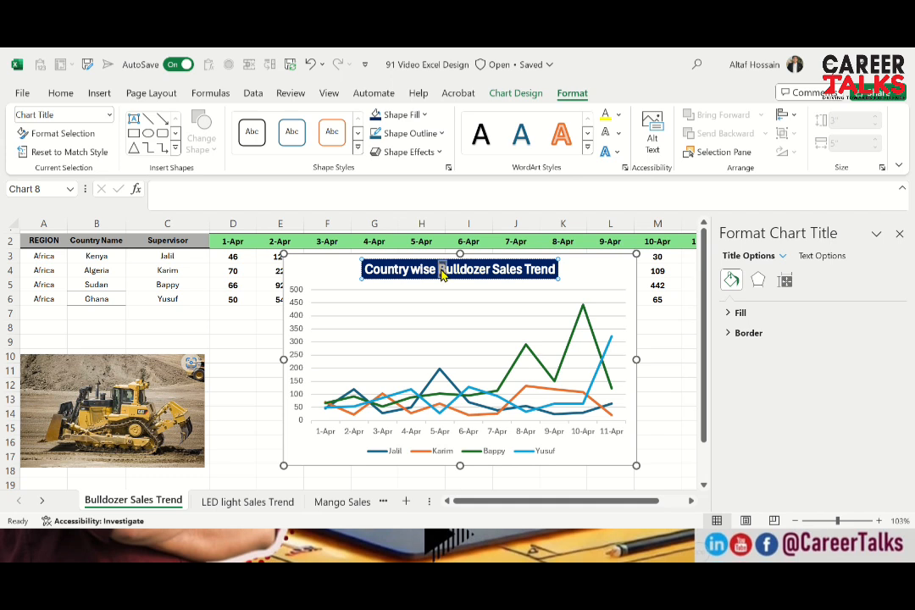
{"action": "double_click", "coordinate": [442, 269]}
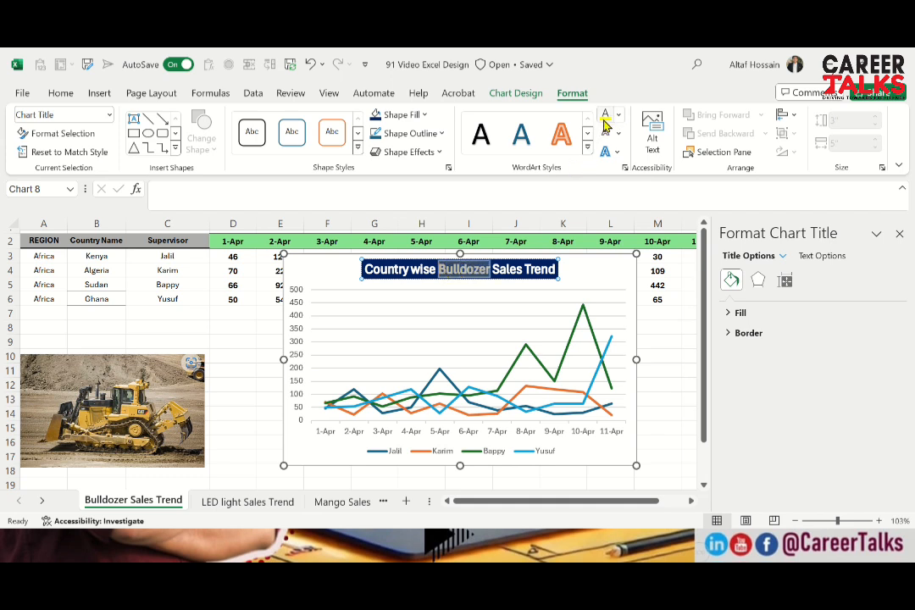
{"action": "left_click", "coordinate": [621, 140]}
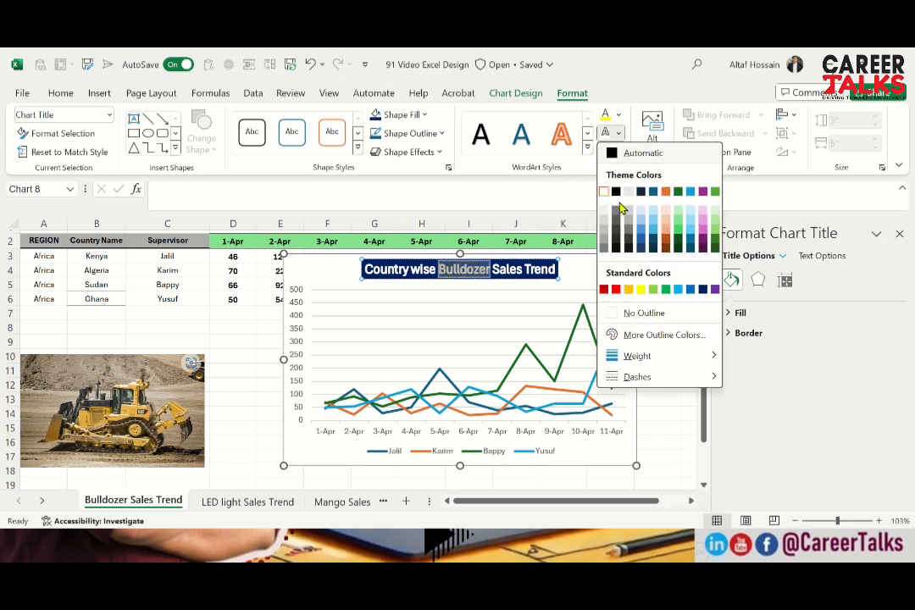
{"action": "left_click", "coordinate": [642, 288]}
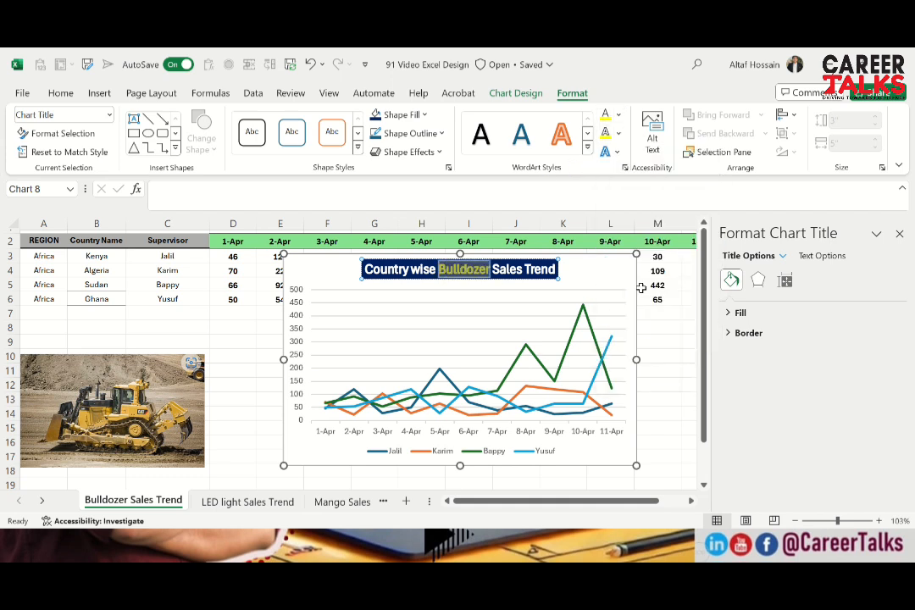
{"action": "left_click", "coordinate": [676, 329]}
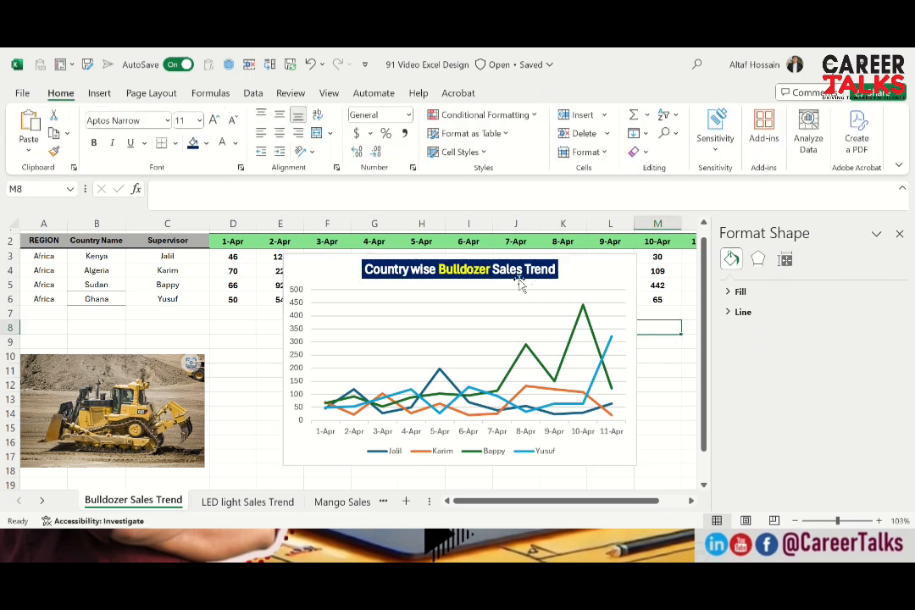
Step: Fill the chart area with the theme grey "White, Background 1, Darker 15%"
{"action": "left_click", "coordinate": [351, 260]}
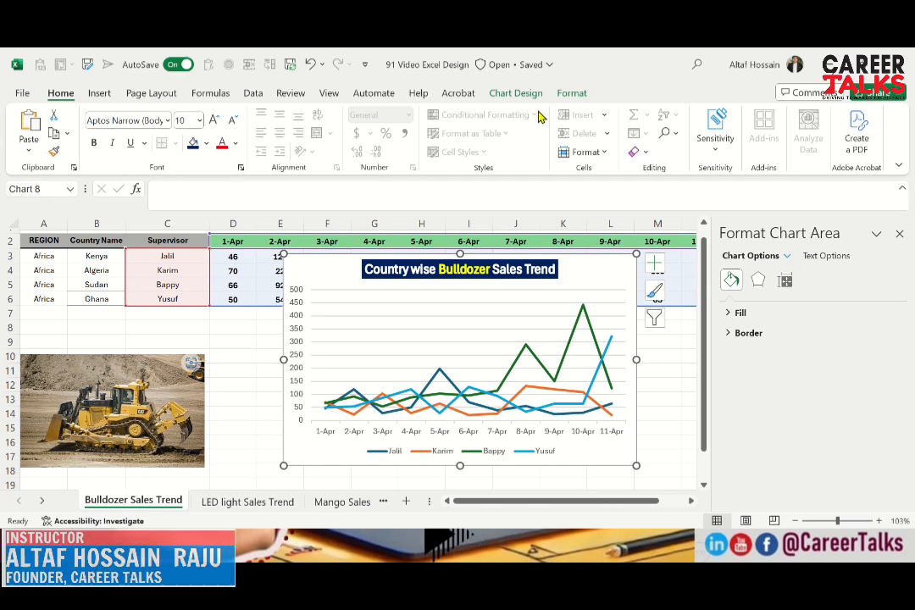
{"action": "left_click", "coordinate": [574, 95]}
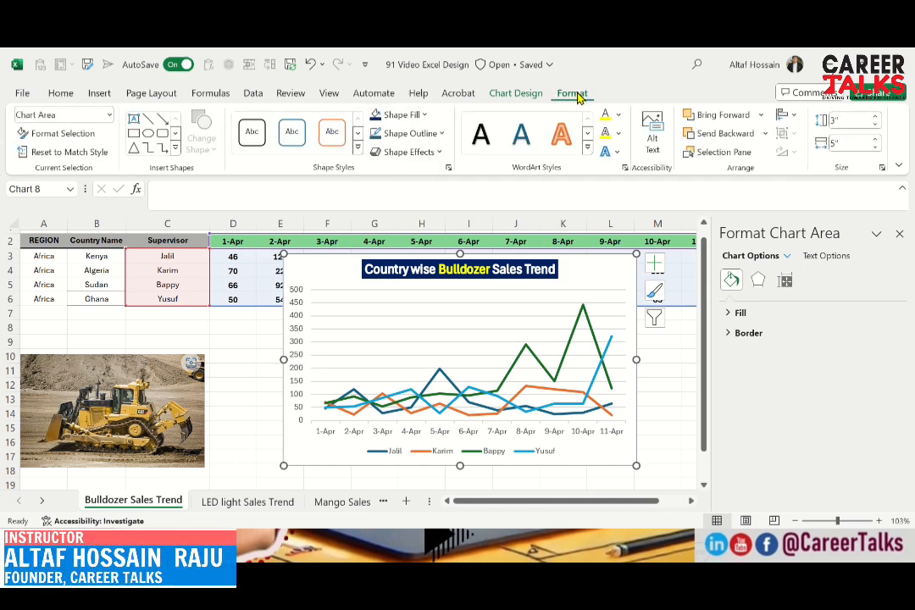
{"action": "left_click", "coordinate": [422, 117]}
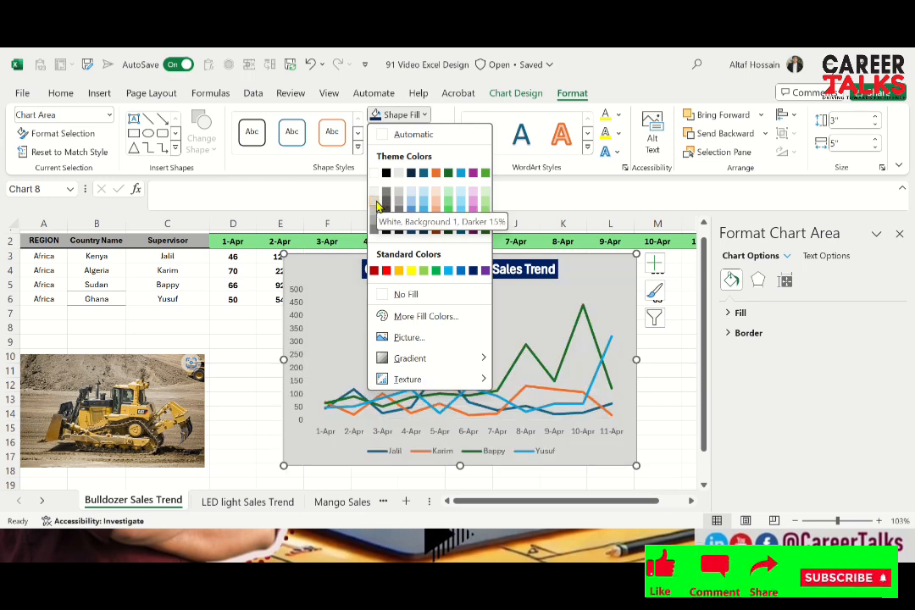
{"action": "left_click", "coordinate": [377, 204]}
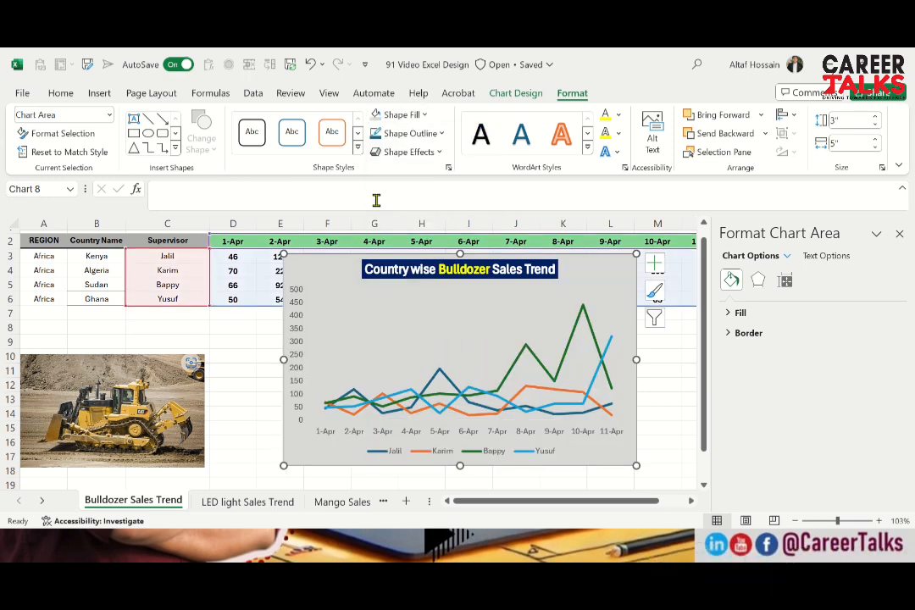
Step: Switch the ribbon display to full-screen mode and close the chart area formatting pane
{"action": "left_click", "coordinate": [898, 166]}
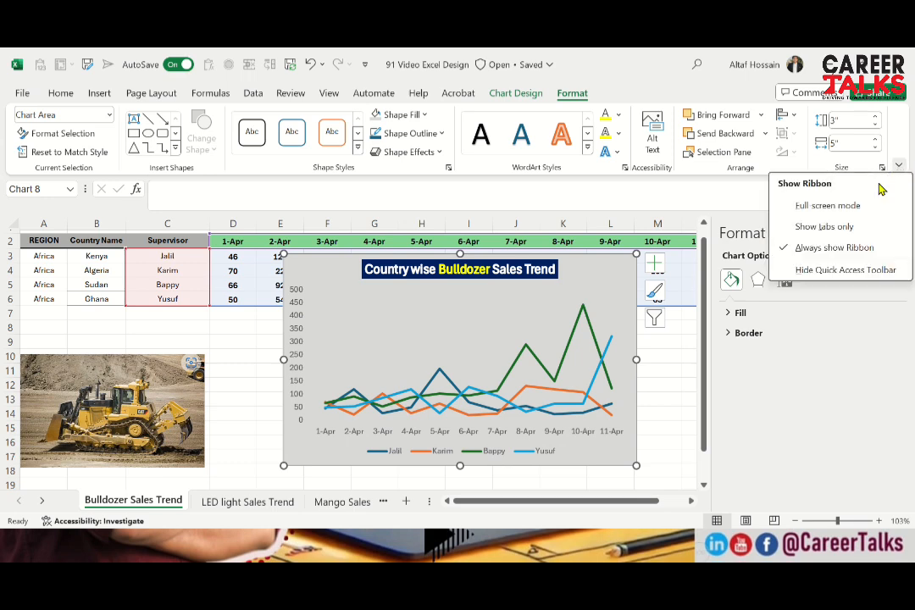
{"action": "left_click", "coordinate": [847, 206]}
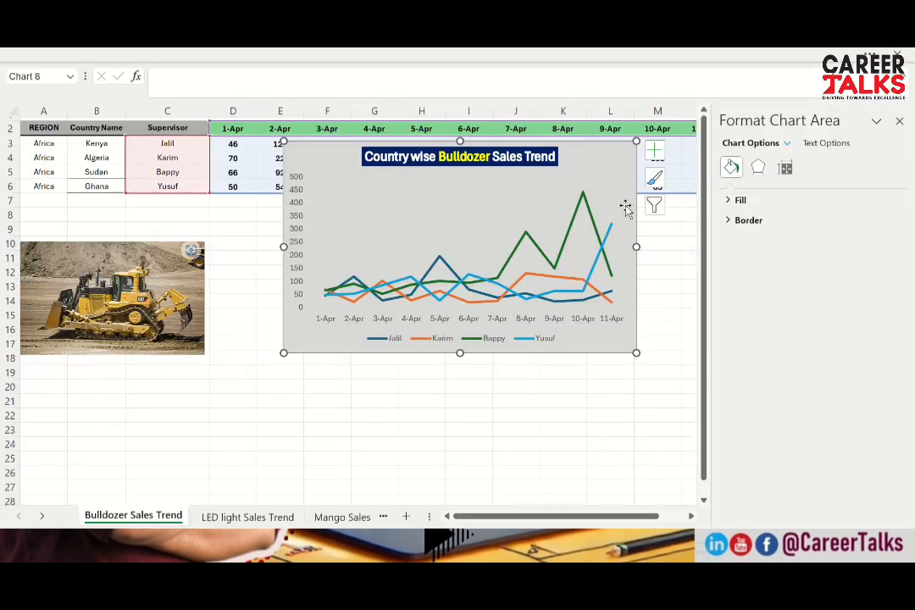
{"action": "left_click", "coordinate": [898, 122]}
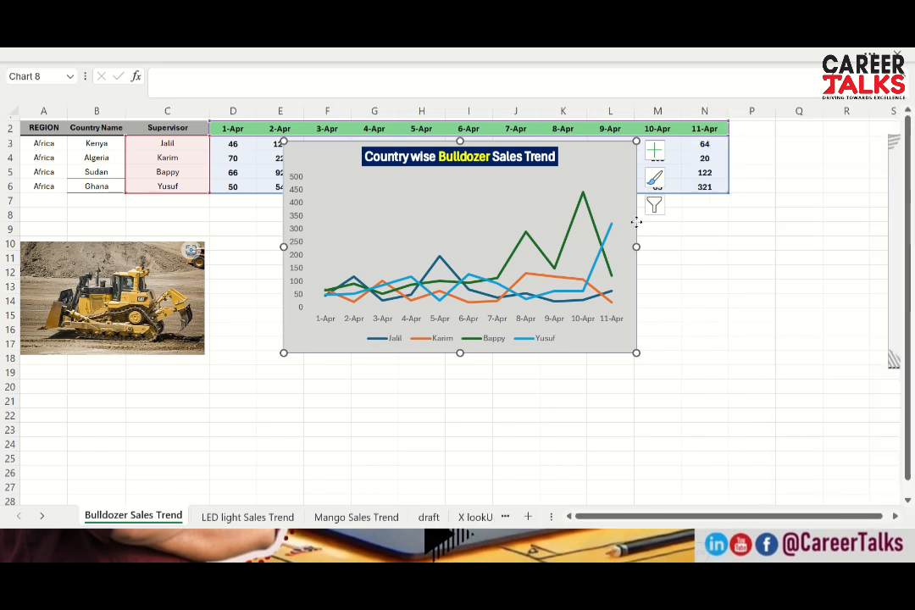
Step: Move the chart directly below the data table, widen it to span columns D to N, and deselect it
{"action": "mouse_move", "coordinate": [636, 222]}
{"action": "left_mouse_down"}
{"action": "mouse_move", "coordinate": [594, 286]}
{"action": "mouse_move", "coordinate": [563, 282]}
{"action": "mouse_move", "coordinate": [645, 304]}
{"action": "mouse_move", "coordinate": [731, 305]}
{"action": "left_mouse_up"}
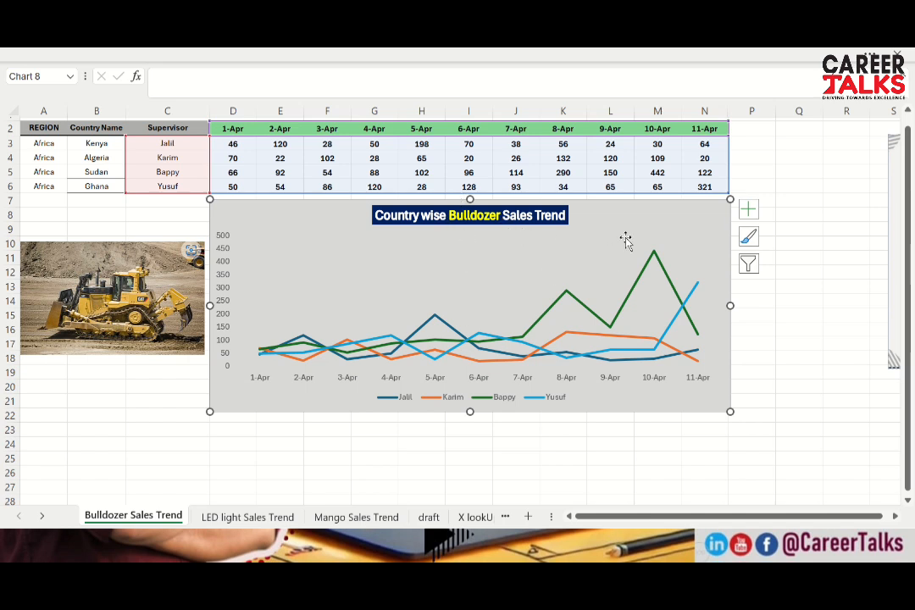
{"action": "left_click", "coordinate": [783, 301]}
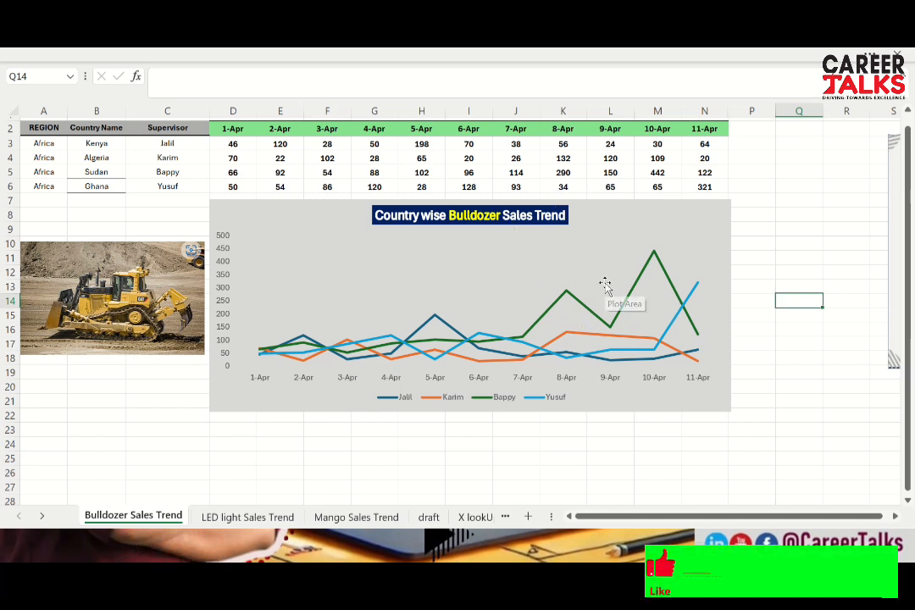
{"action": "left_click", "coordinate": [555, 303]}
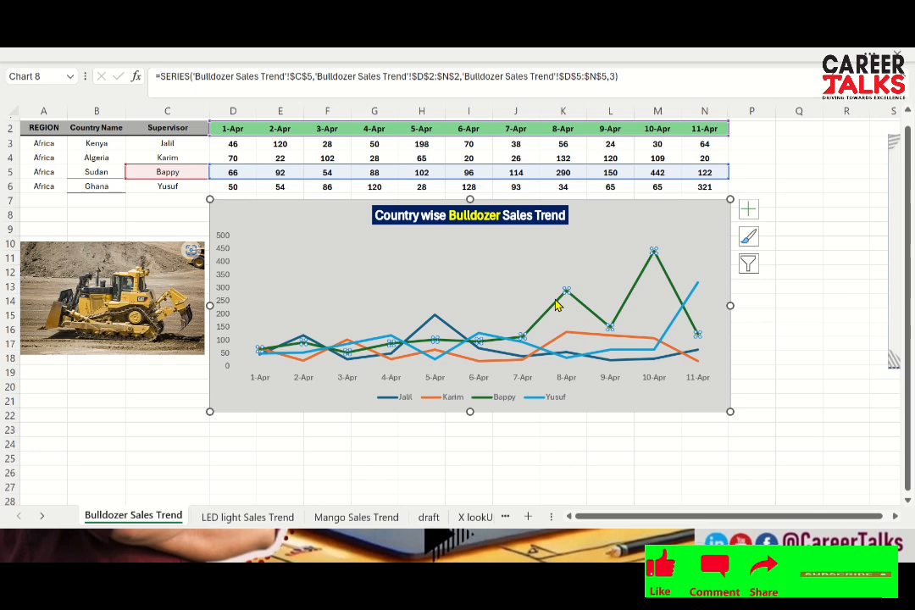
{"action": "right_click", "coordinate": [555, 303]}
{"action": "key", "text": "Escape"}
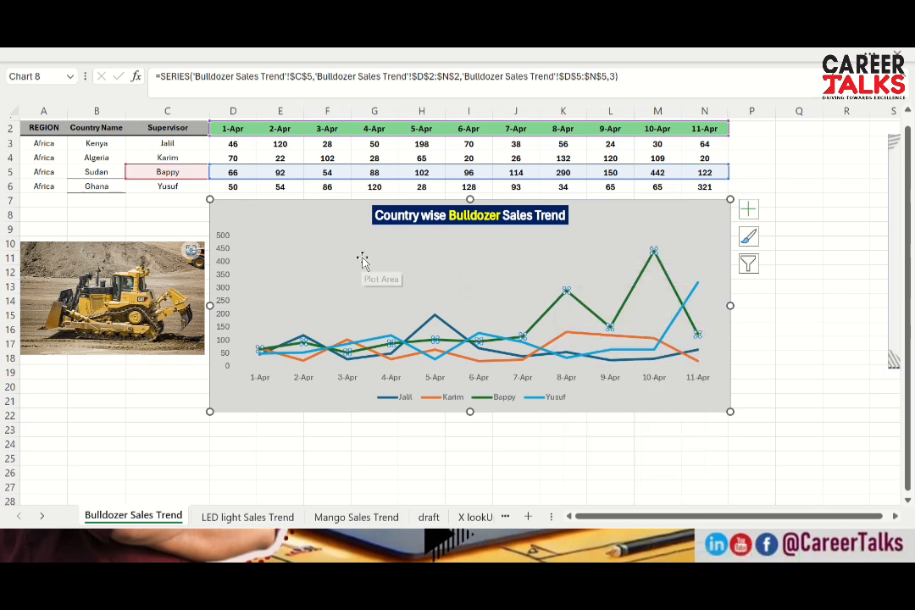
{"action": "left_click", "coordinate": [333, 256]}
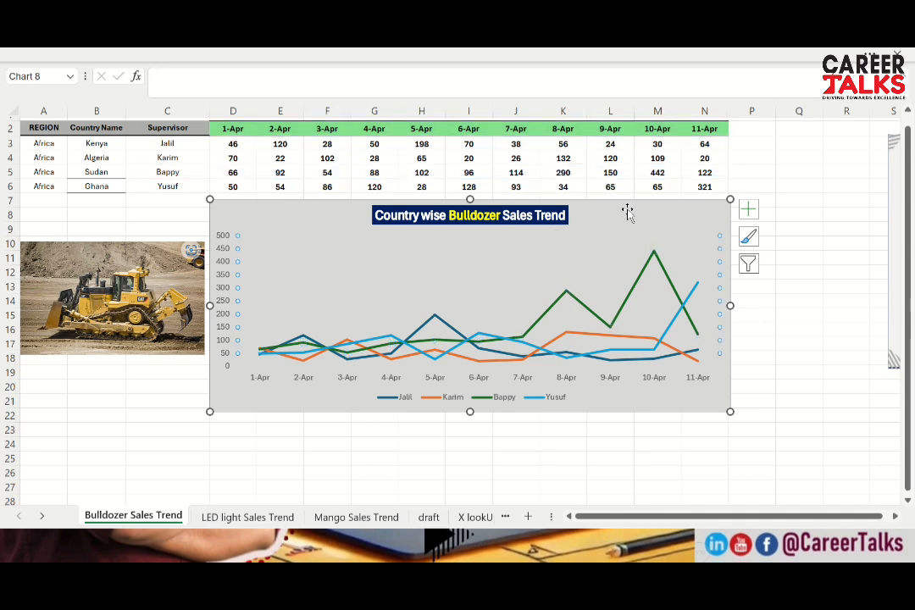
Step: Exclude the 11-Apr category and the last supervisor's series from the chart through its data source selection
{"action": "right_click", "coordinate": [688, 214]}
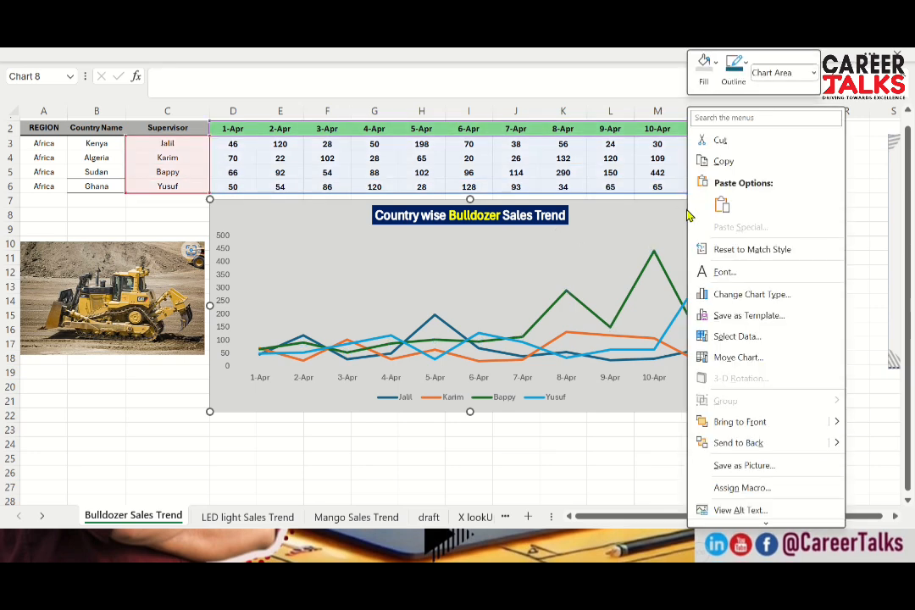
{"action": "left_click", "coordinate": [733, 336]}
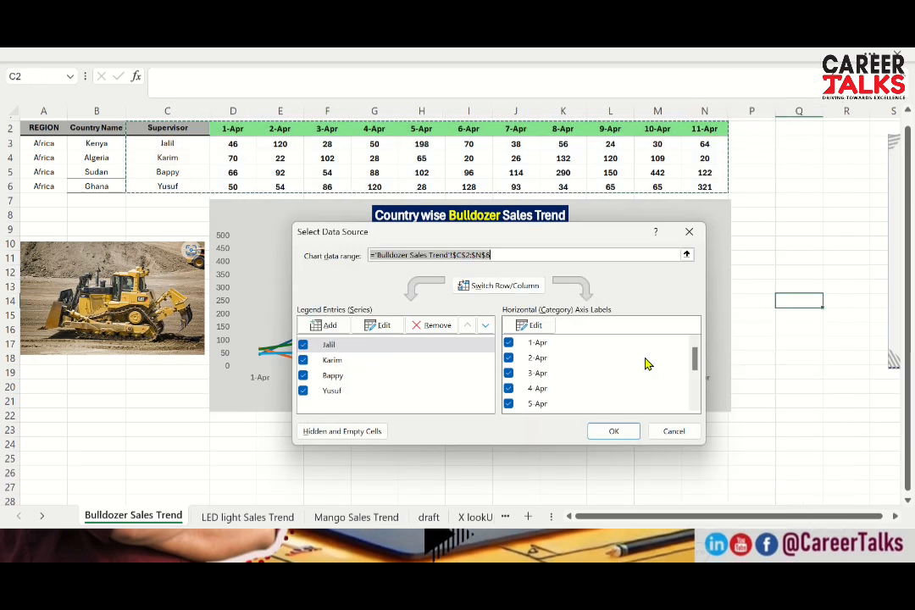
{"action": "left_click_drag", "start_coordinate": [695, 359], "coordinate": [692, 417]}
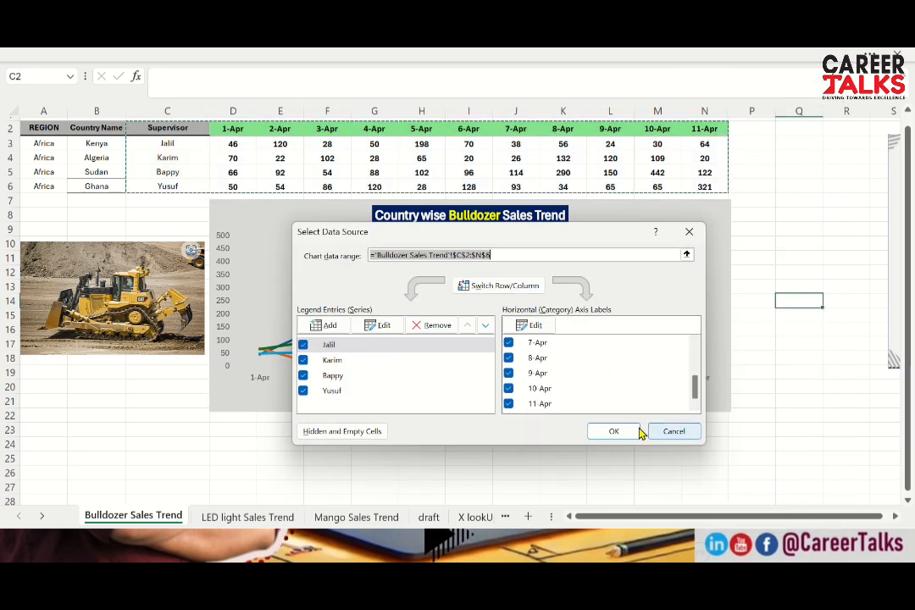
{"action": "left_click", "coordinate": [509, 404]}
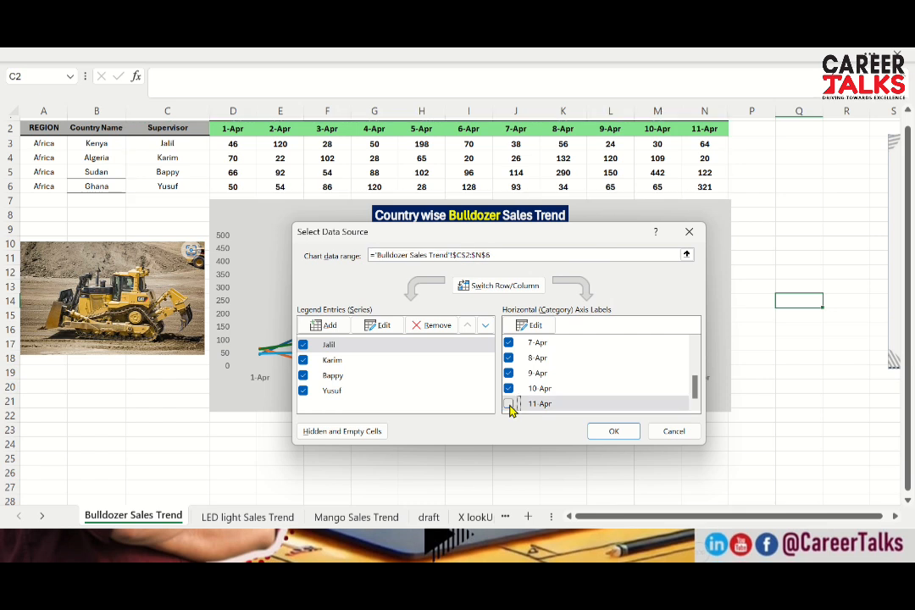
{"action": "left_click", "coordinate": [303, 391]}
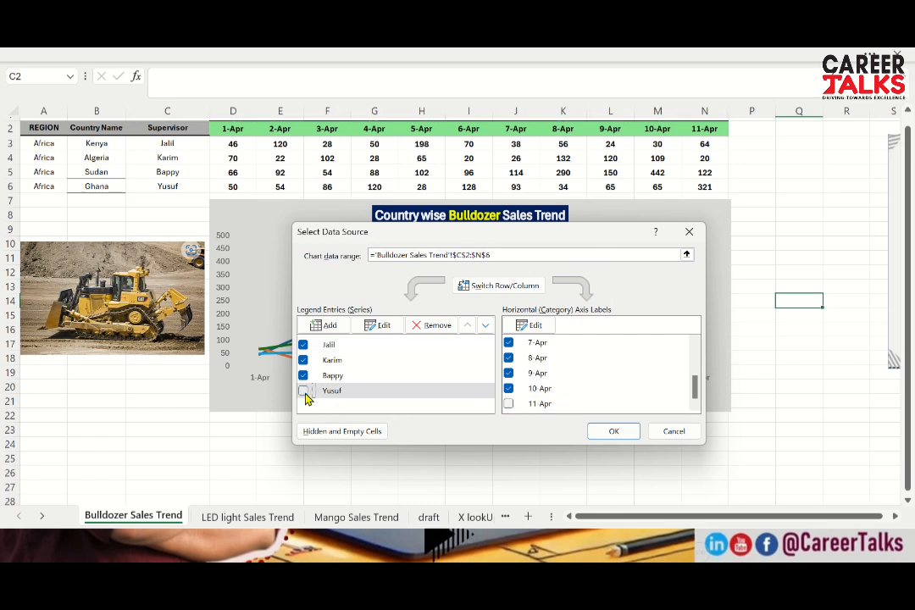
{"action": "left_click", "coordinate": [604, 431]}
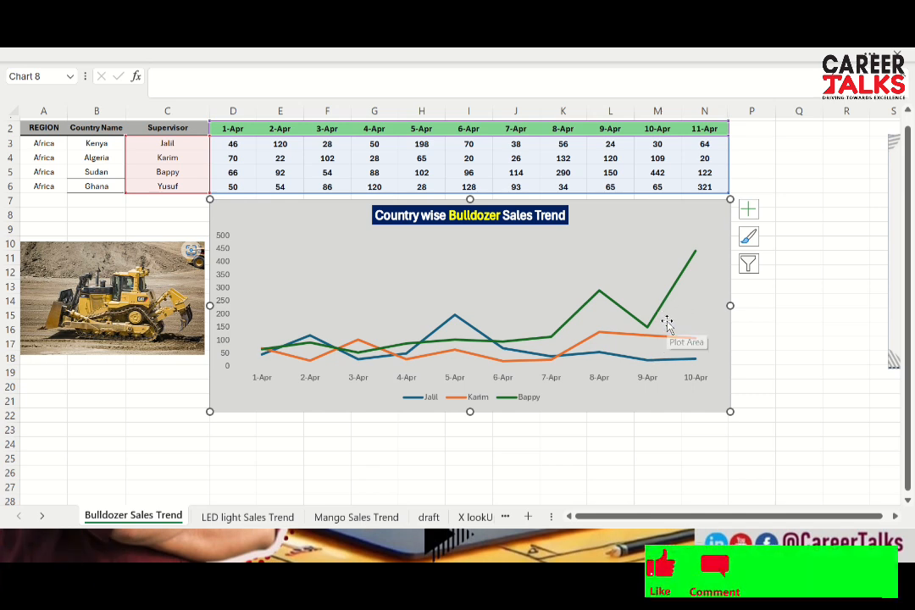
Step: In the chart's data source, try the country name in B3 as the first series' name, and restore the reference to C3
{"action": "right_click", "coordinate": [660, 273]}
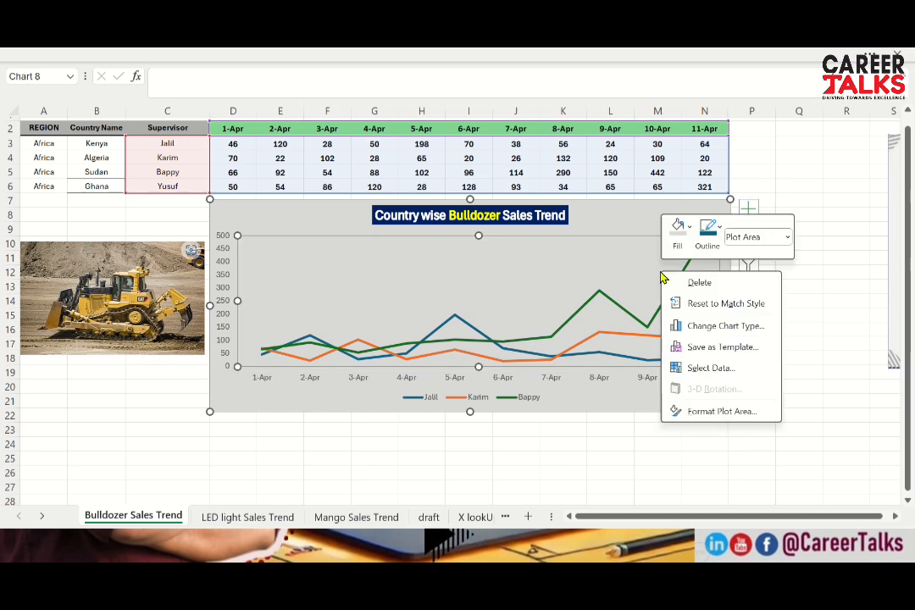
{"action": "left_click", "coordinate": [693, 367]}
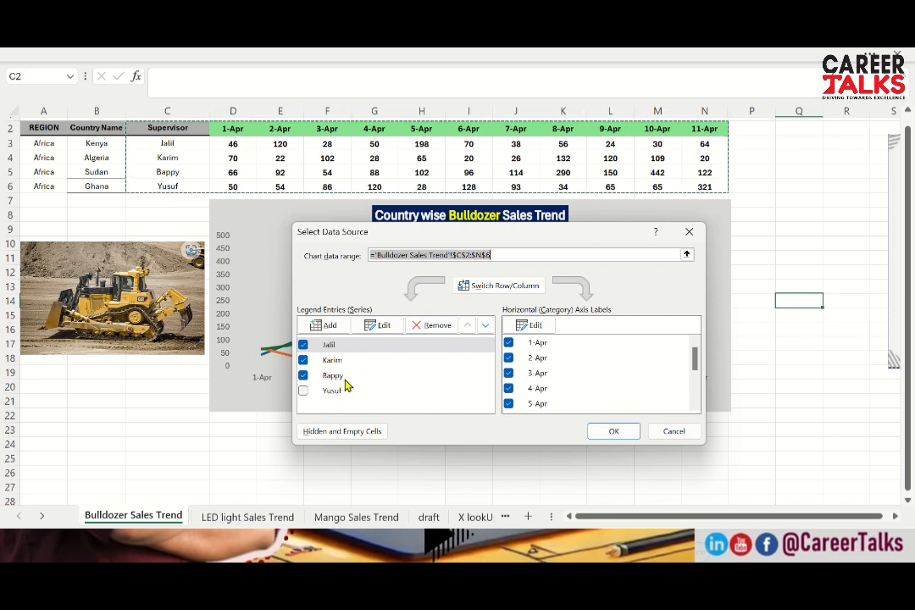
{"action": "left_click", "coordinate": [381, 328]}
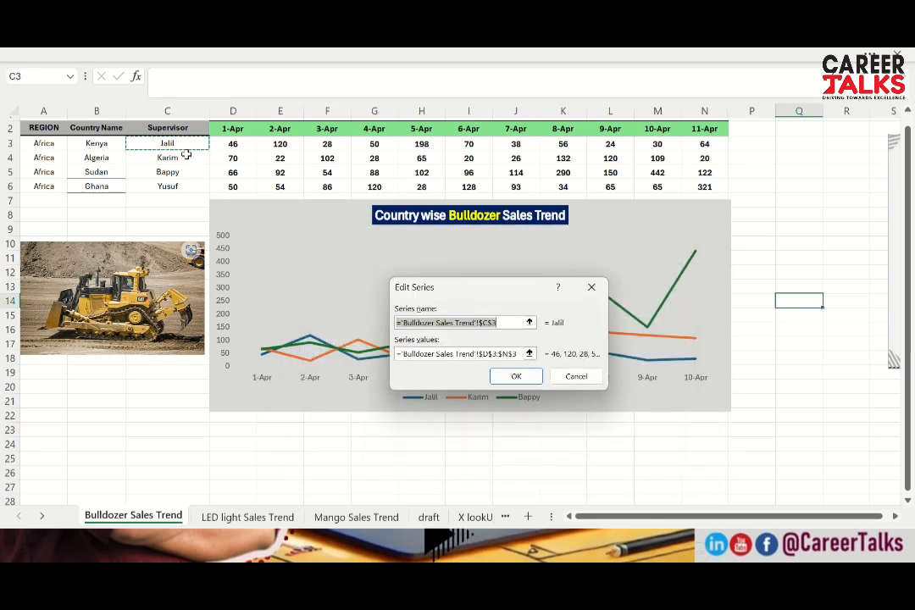
{"action": "left_click", "coordinate": [95, 145]}
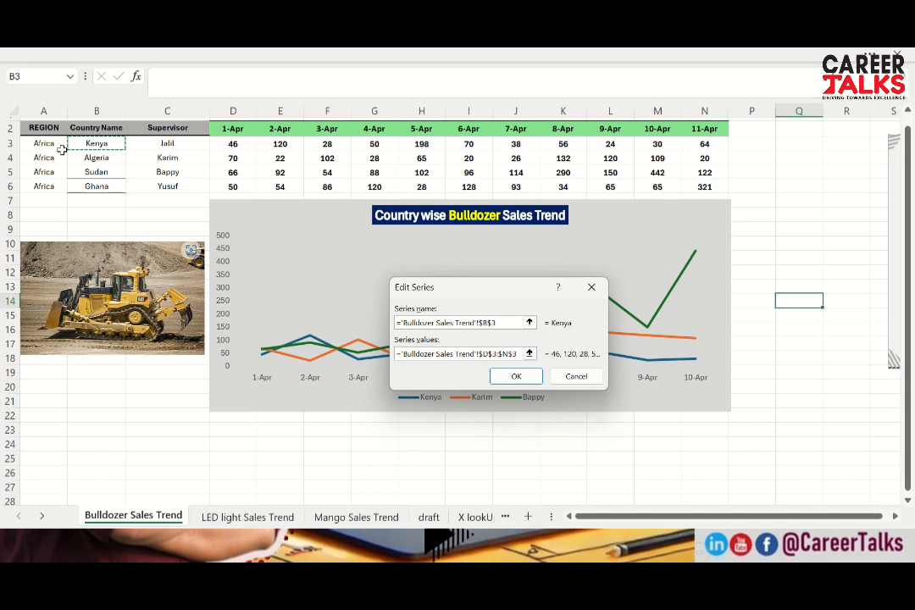
{"action": "left_click", "coordinate": [163, 145]}
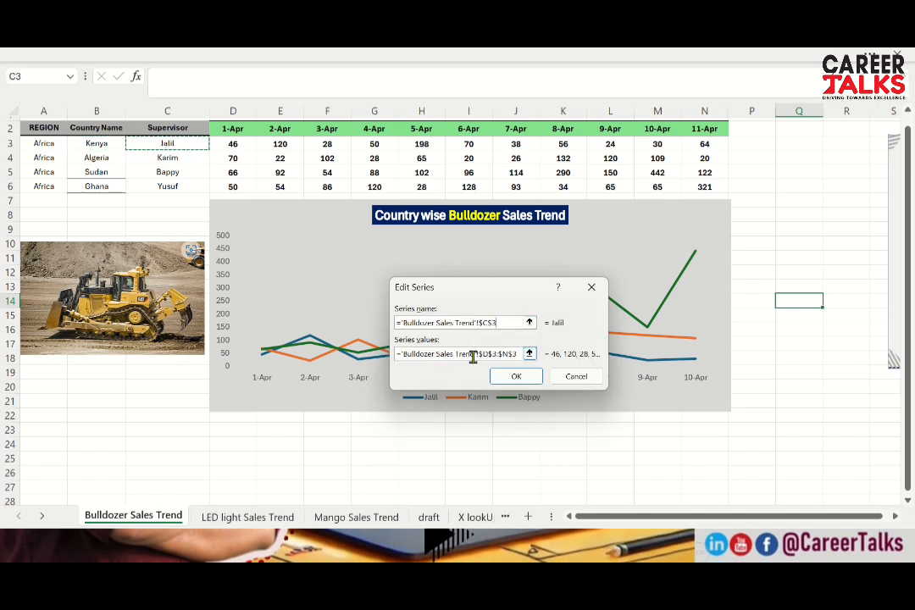
{"action": "left_click", "coordinate": [514, 376]}
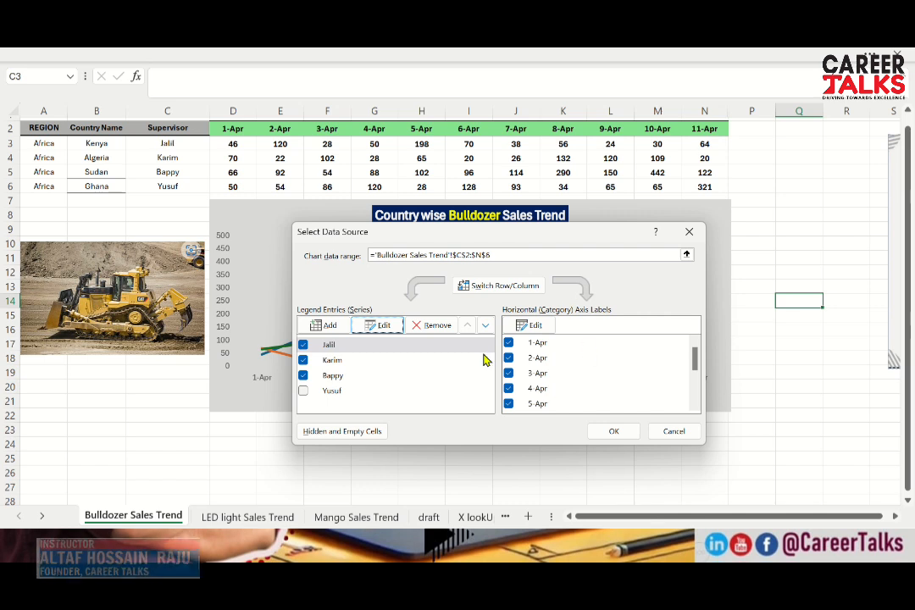
Step: Include the last supervisor's series and the 11-Apr category in the chart again, apply the data selection, and select the chart area
{"action": "left_click", "coordinate": [303, 391]}
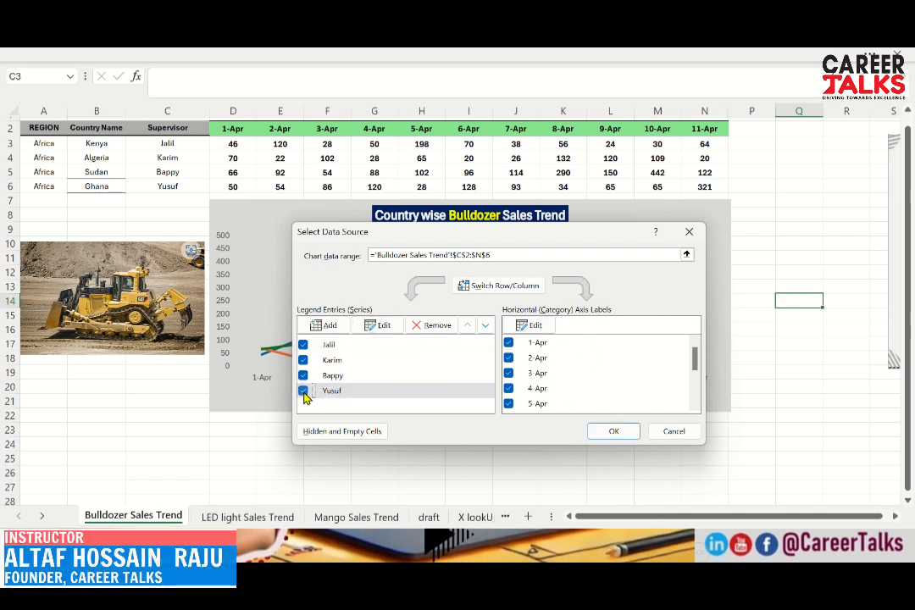
{"action": "left_click_drag", "start_coordinate": [694, 354], "coordinate": [690, 409]}
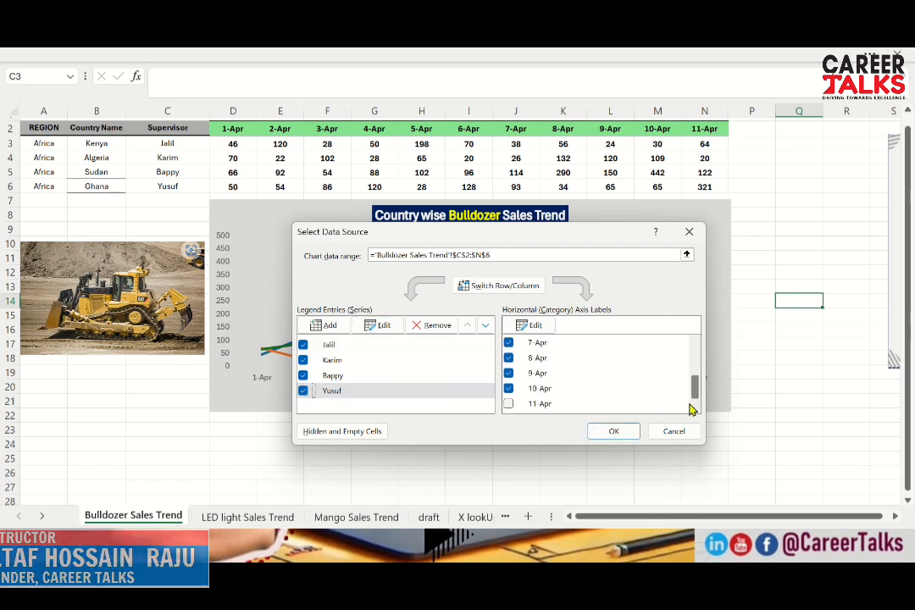
{"action": "left_click", "coordinate": [509, 404]}
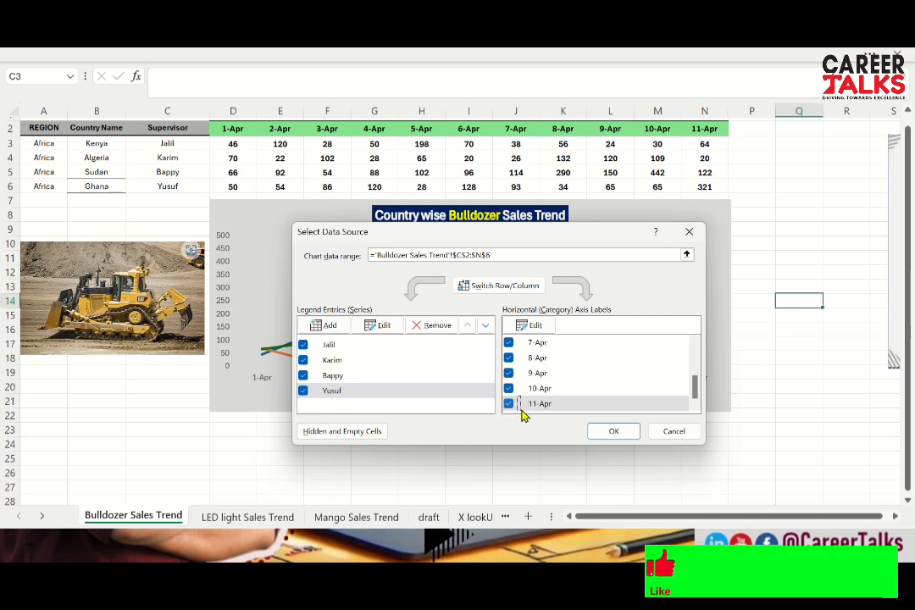
{"action": "left_click", "coordinate": [610, 433]}
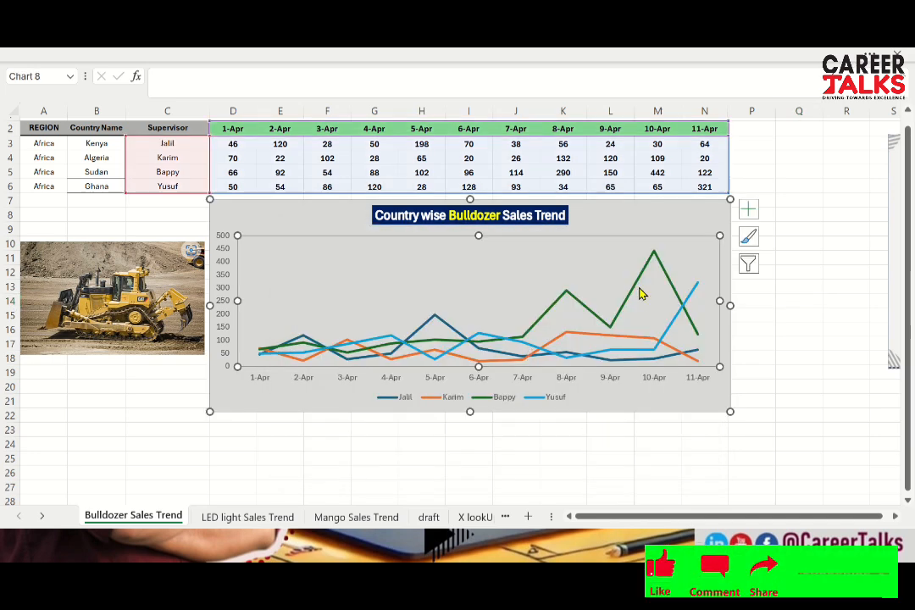
{"action": "left_click", "coordinate": [698, 212]}
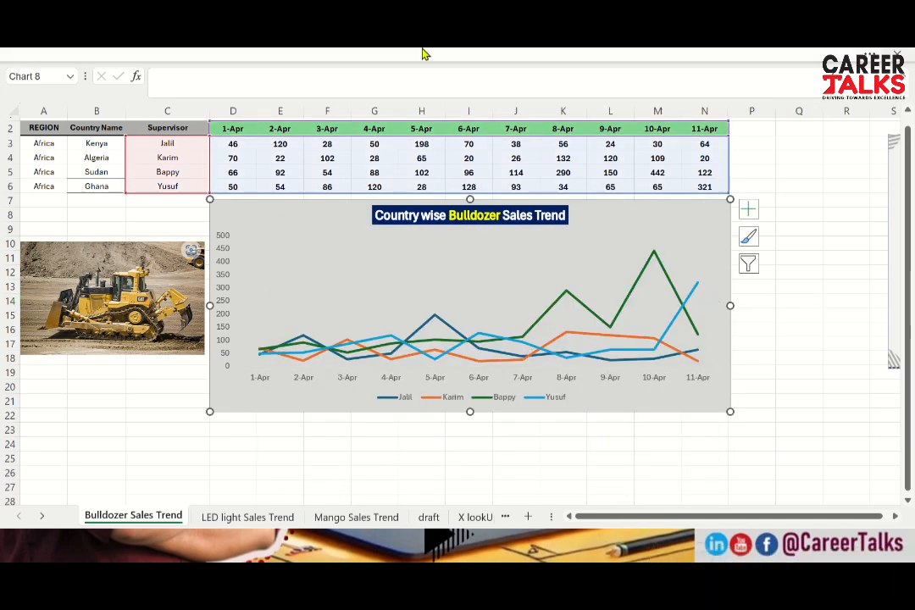
{"action": "mouse_move", "coordinate": [438, 54]}
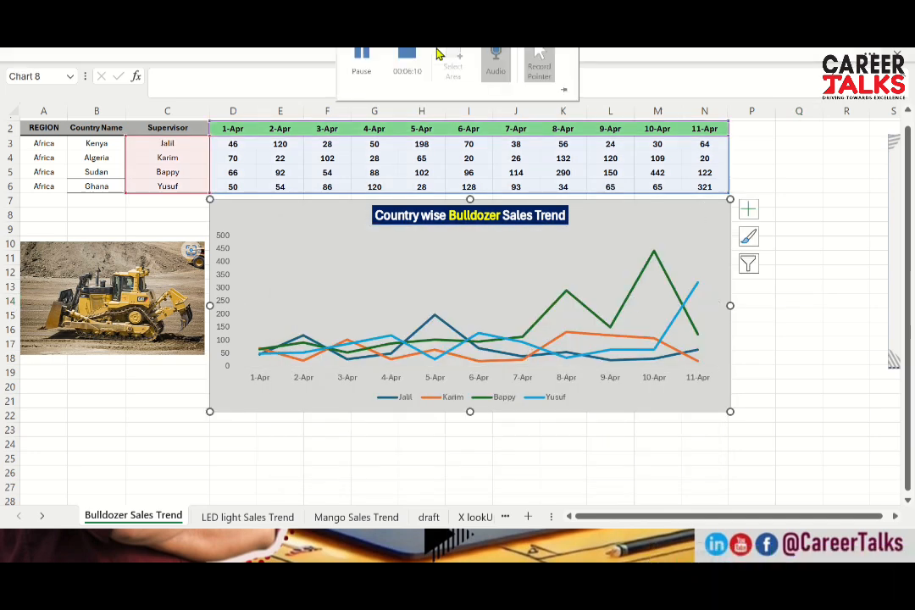
Step: Apply the dark grey gradient chart style with light title text to the bulldozer sales line chart
{"action": "left_click", "coordinate": [310, 54]}
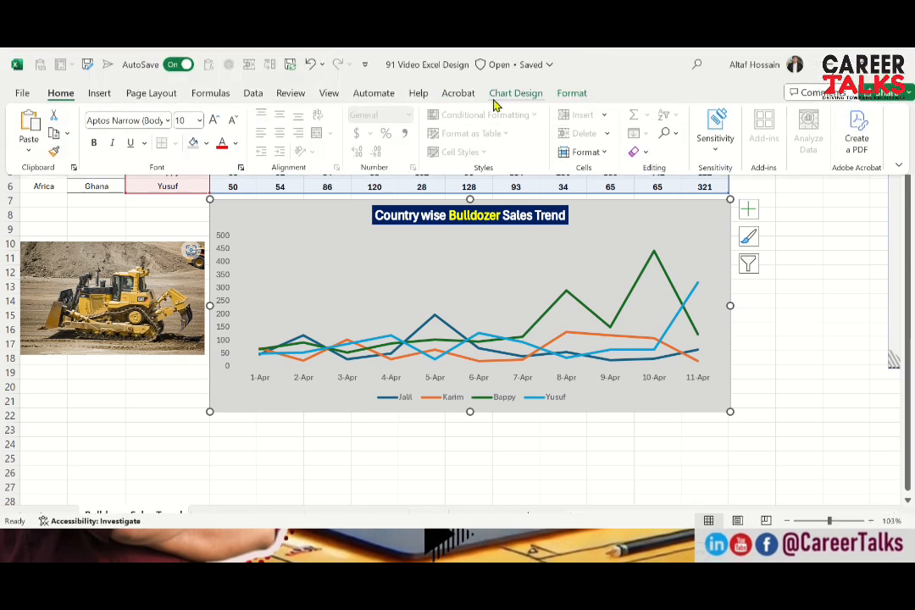
{"action": "left_click", "coordinate": [514, 93]}
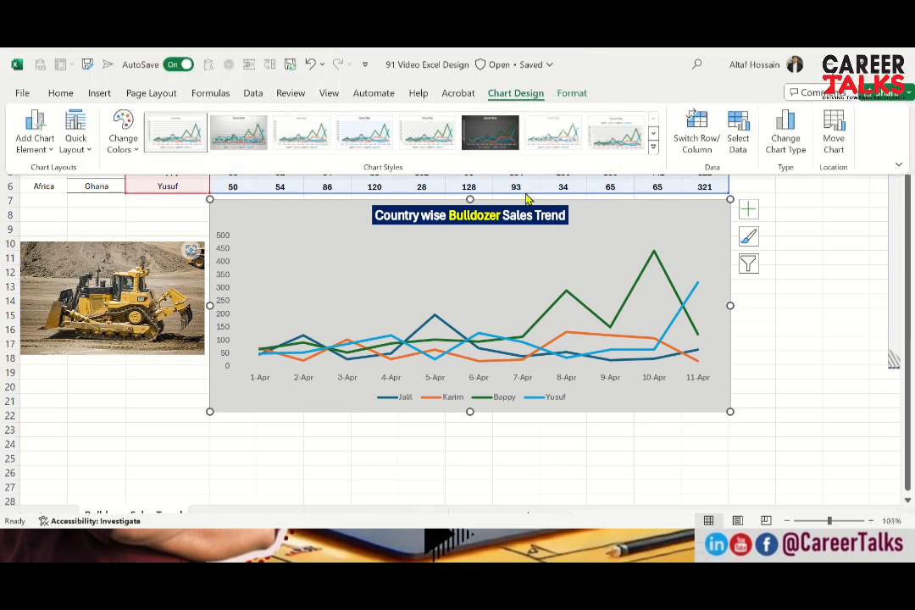
{"action": "left_click", "coordinate": [653, 149]}
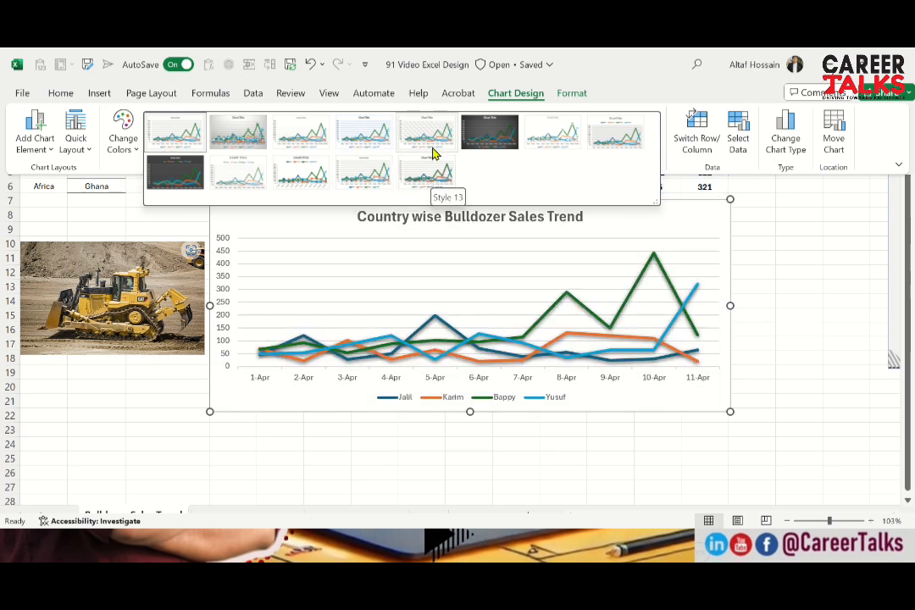
{"action": "left_click", "coordinate": [501, 138]}
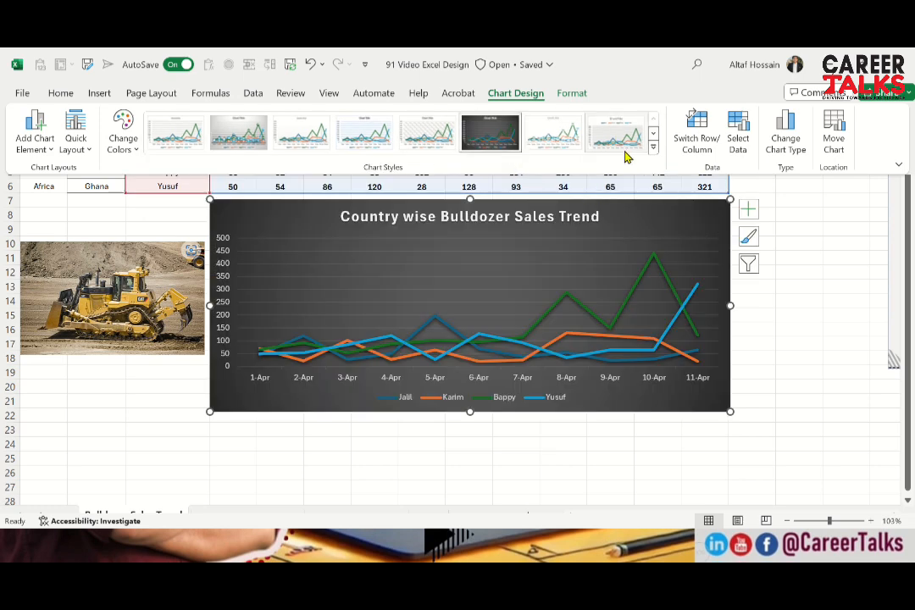
Step: Apply the quick layout that adds a vertical axis title and a data table with legend keys below the line chart
{"action": "left_click", "coordinate": [134, 150]}
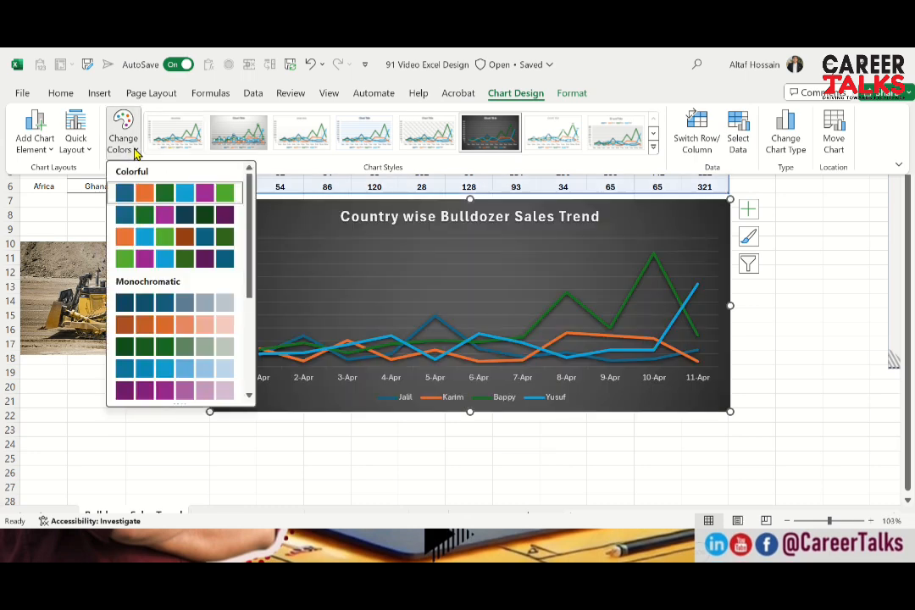
{"action": "left_click", "coordinate": [94, 154]}
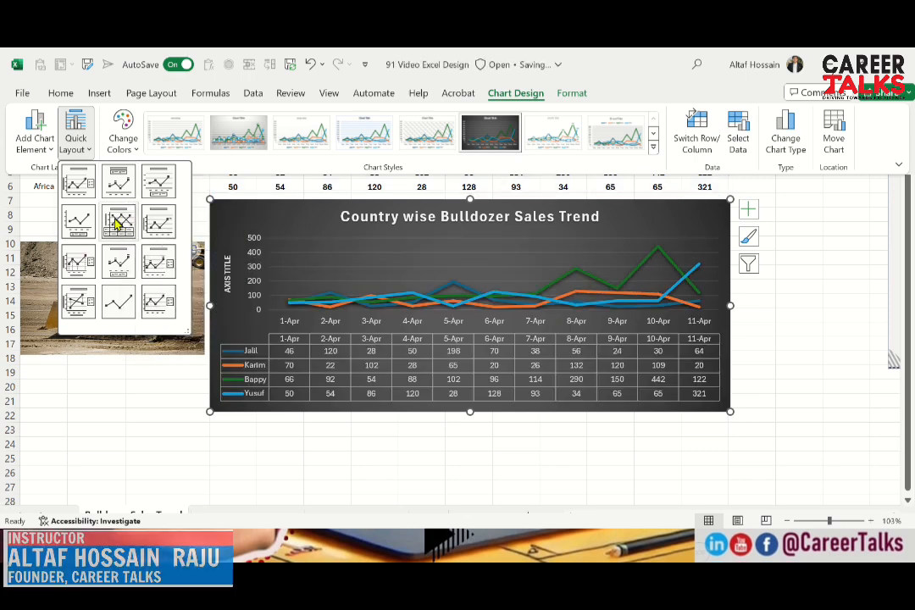
{"action": "left_click", "coordinate": [117, 222]}
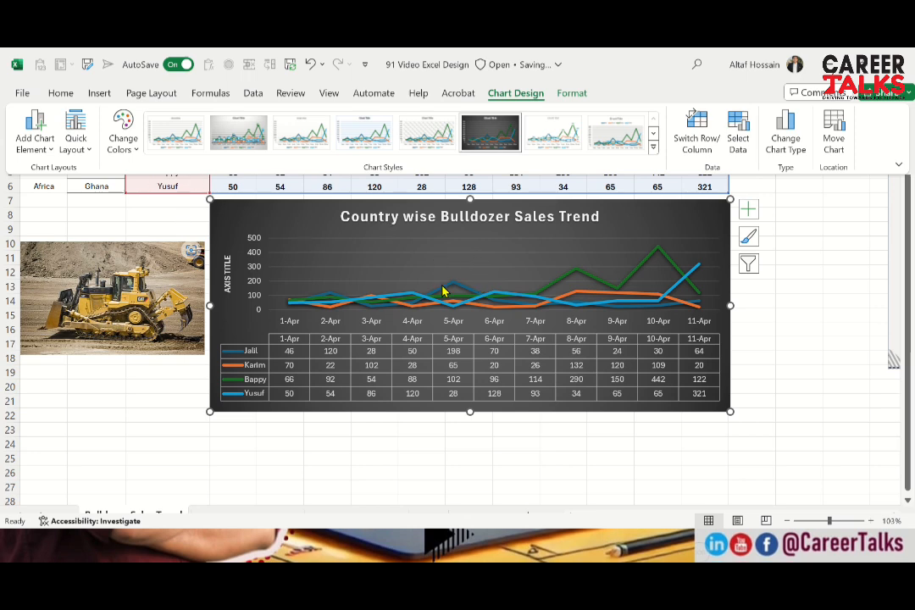
{"action": "left_click", "coordinate": [76, 144]}
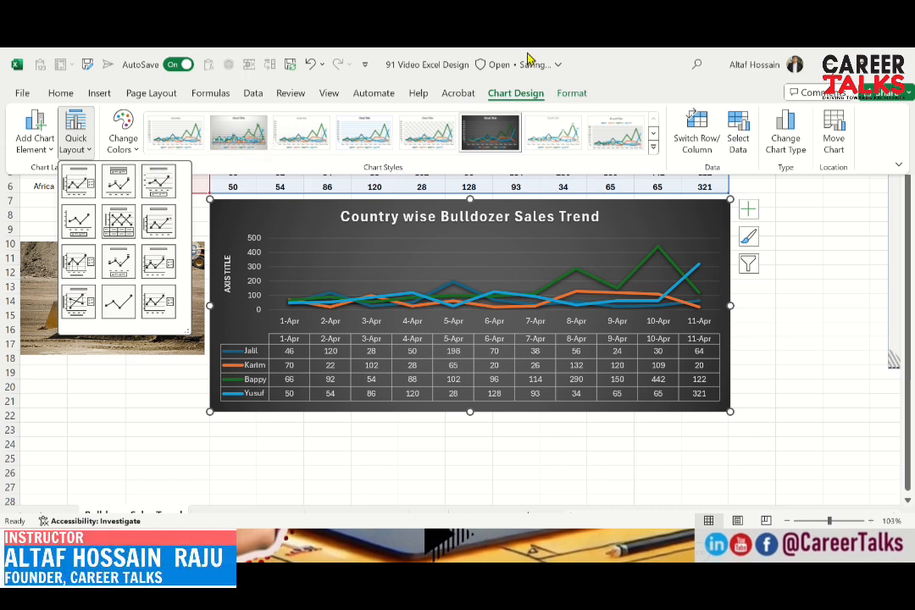
{"action": "left_click", "coordinate": [654, 149]}
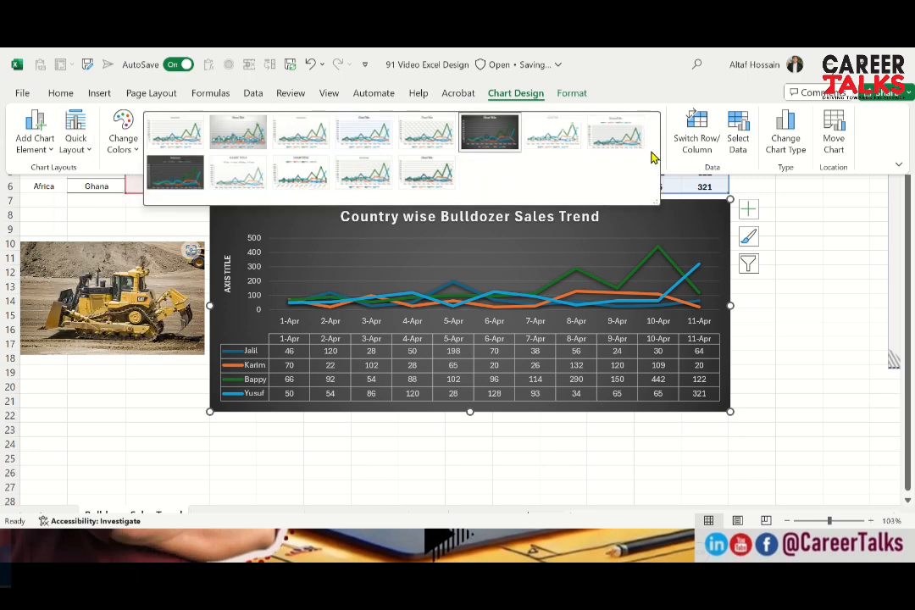
{"action": "left_click", "coordinate": [835, 146]}
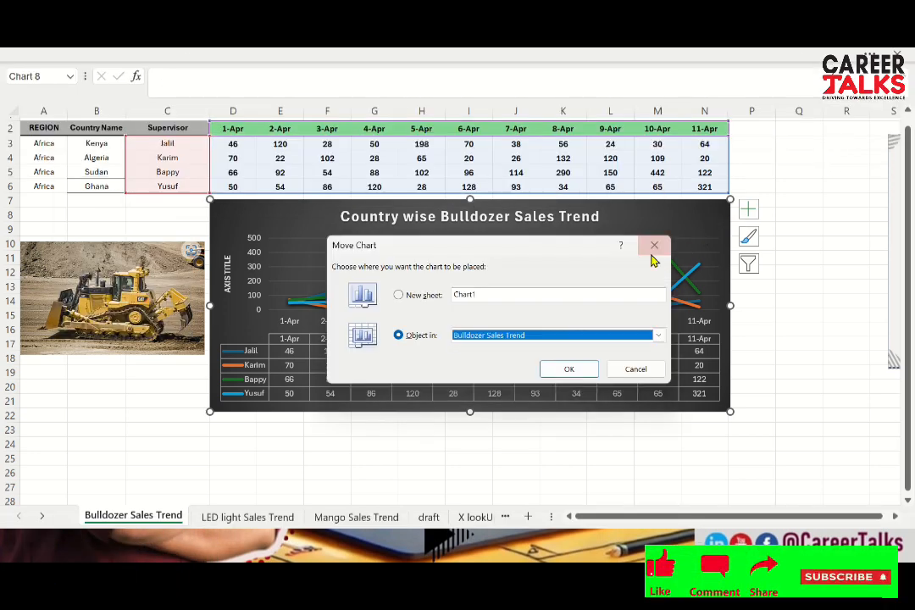
{"action": "left_click", "coordinate": [653, 246]}
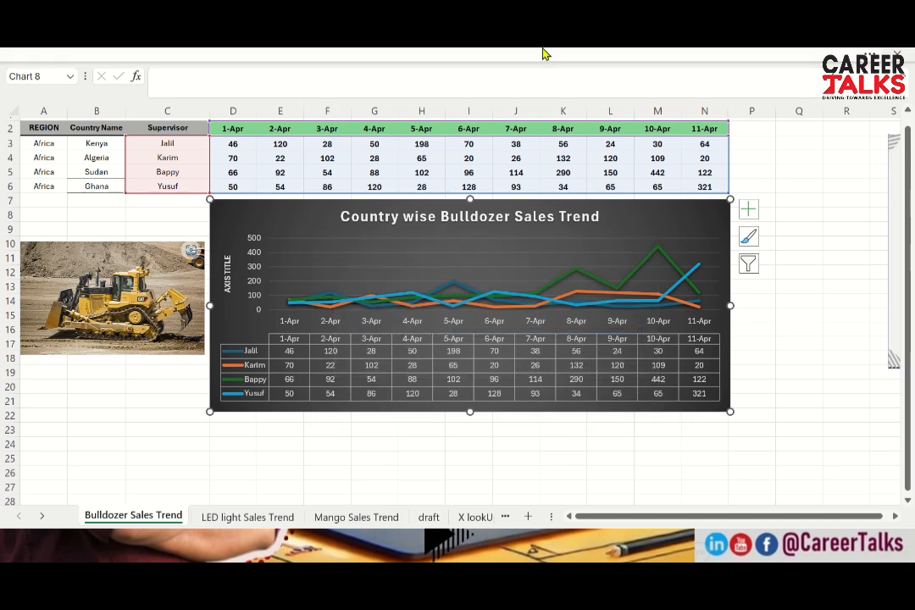
Step: Try changing the bulldozer sales line chart to the standard Pie type, and undo the chart type change
{"action": "left_click", "coordinate": [545, 54]}
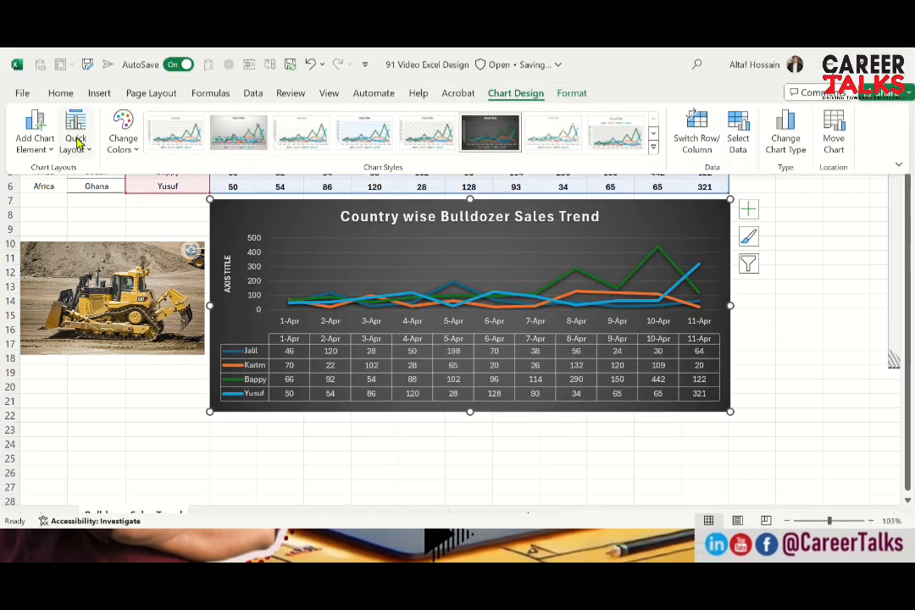
{"action": "left_click", "coordinate": [97, 93]}
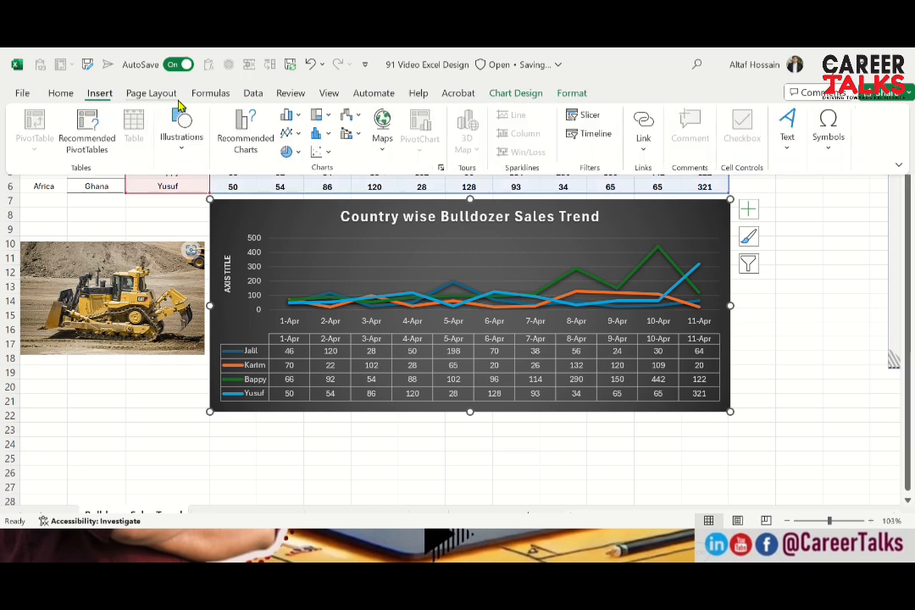
{"action": "left_click", "coordinate": [296, 117]}
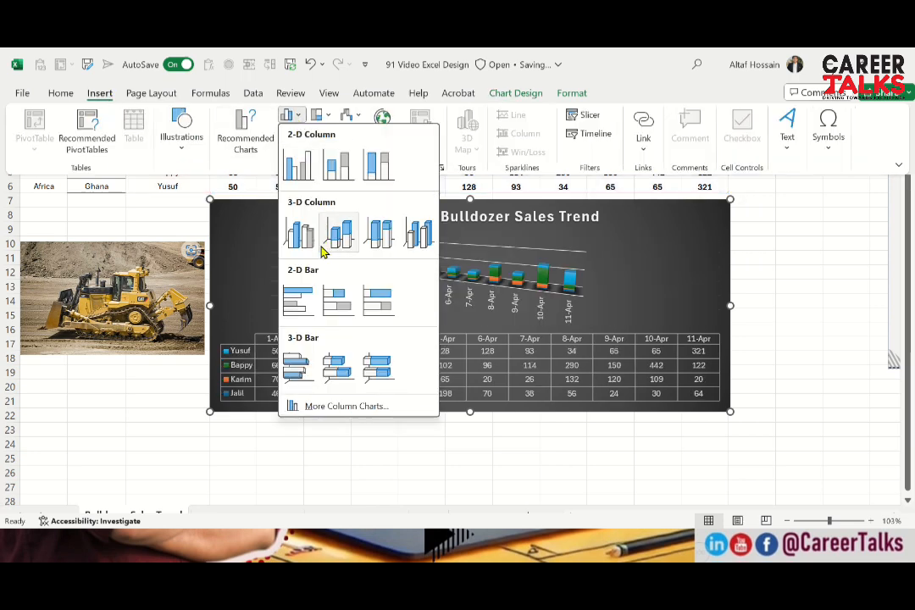
{"action": "left_click", "coordinate": [322, 406]}
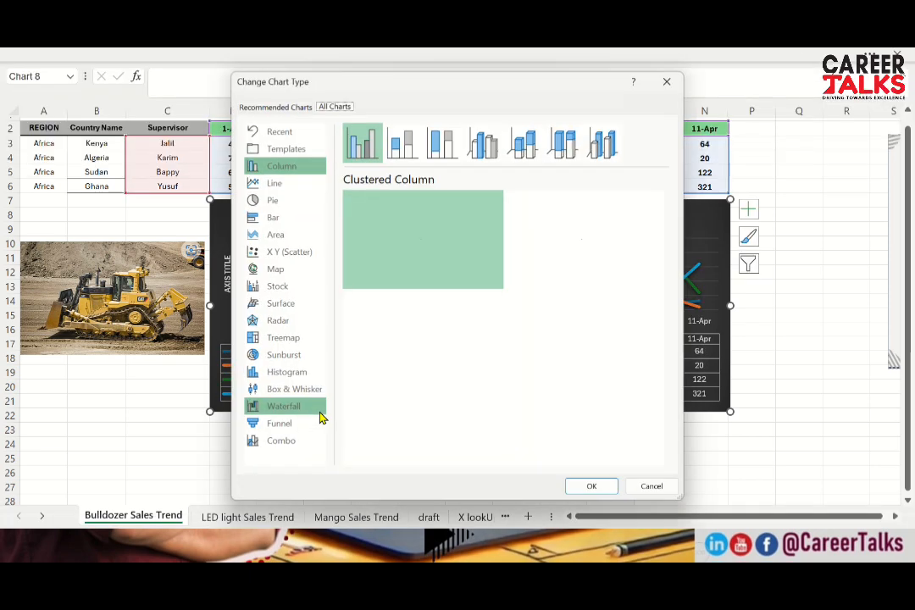
{"action": "left_click", "coordinate": [289, 201]}
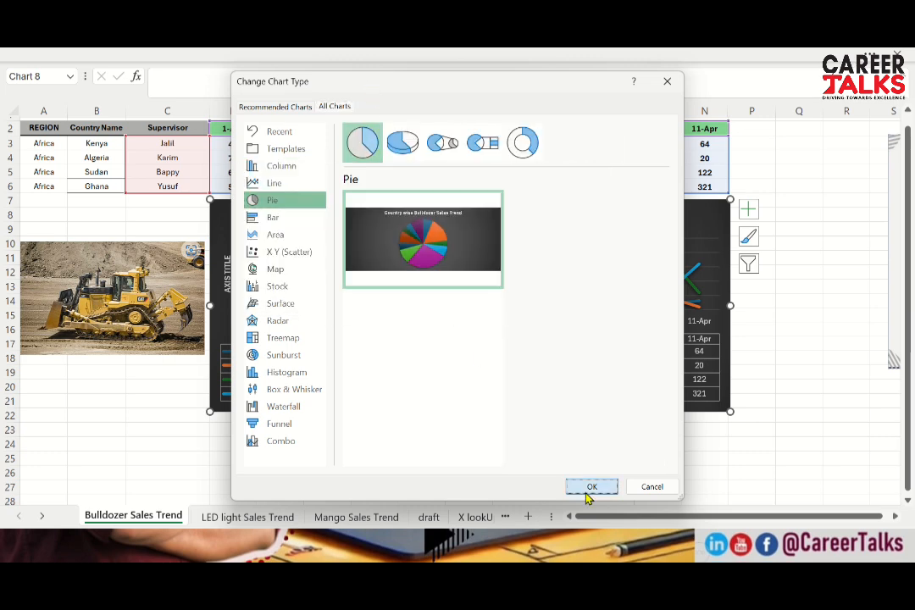
{"action": "left_click", "coordinate": [587, 493]}
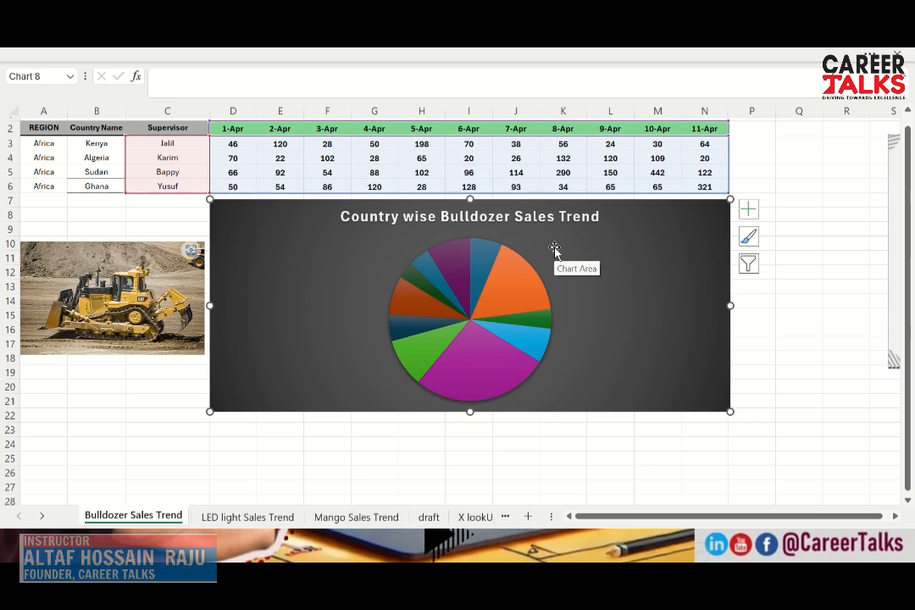
{"action": "key", "text": "ctrl+z"}
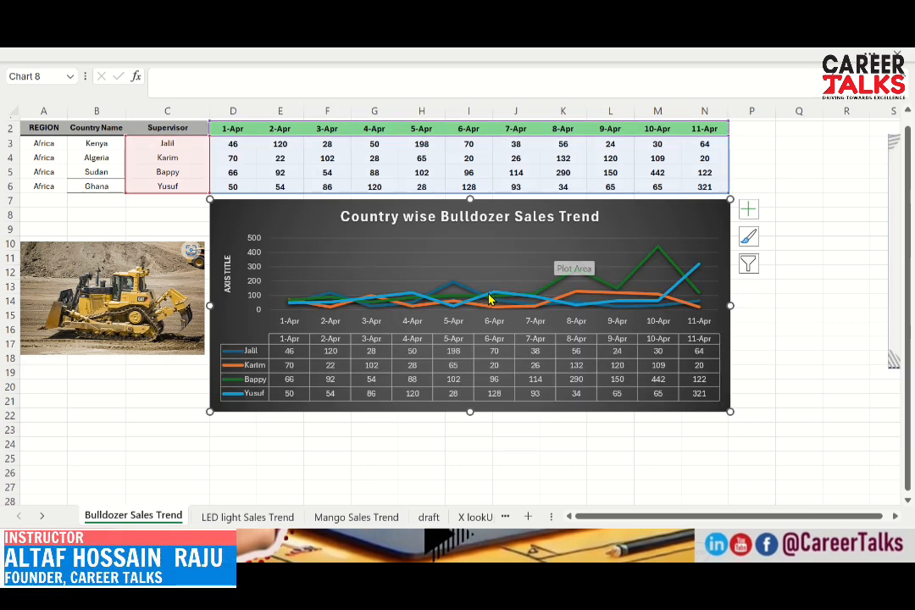